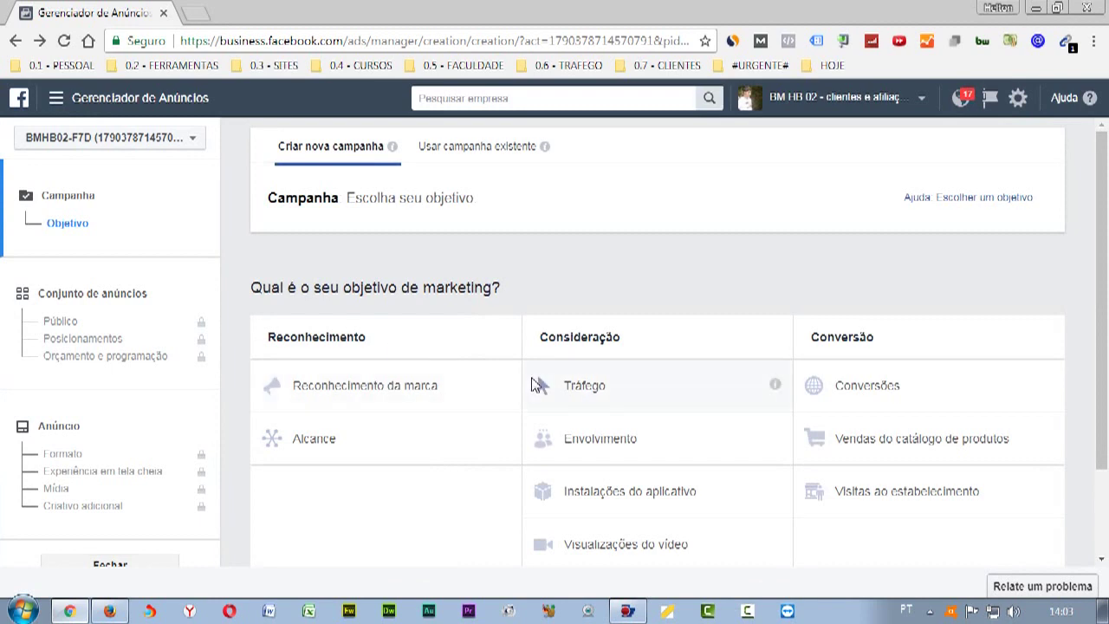
- Choose Envolvimento as the campaign's marketing objective with Curtidas na Página as the engagement type
scroll(563, 407, down, 1)
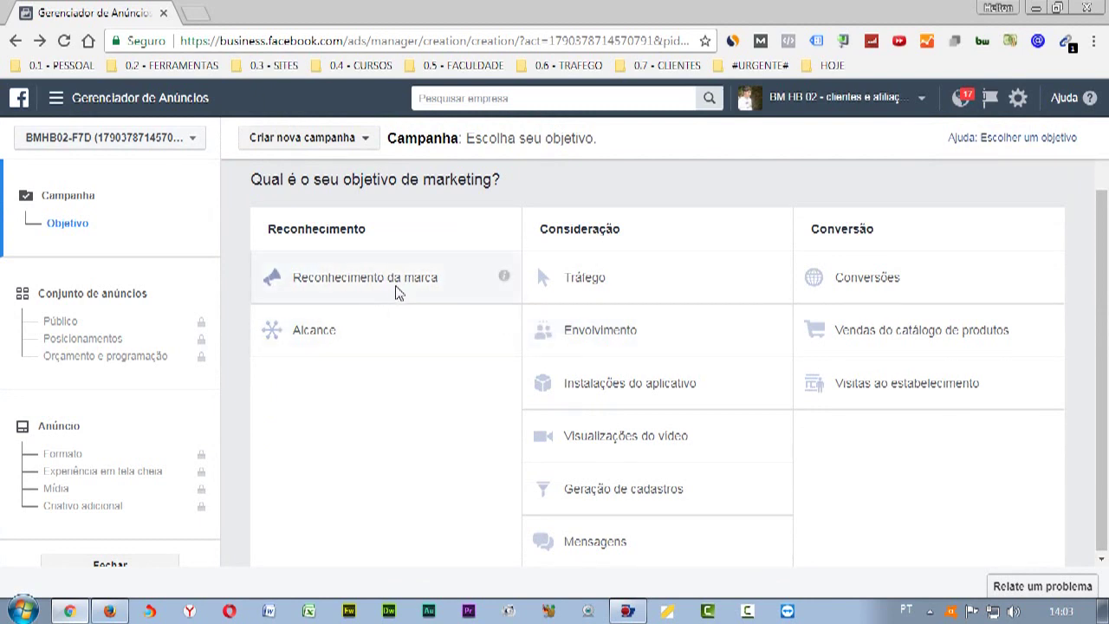
click(592, 334)
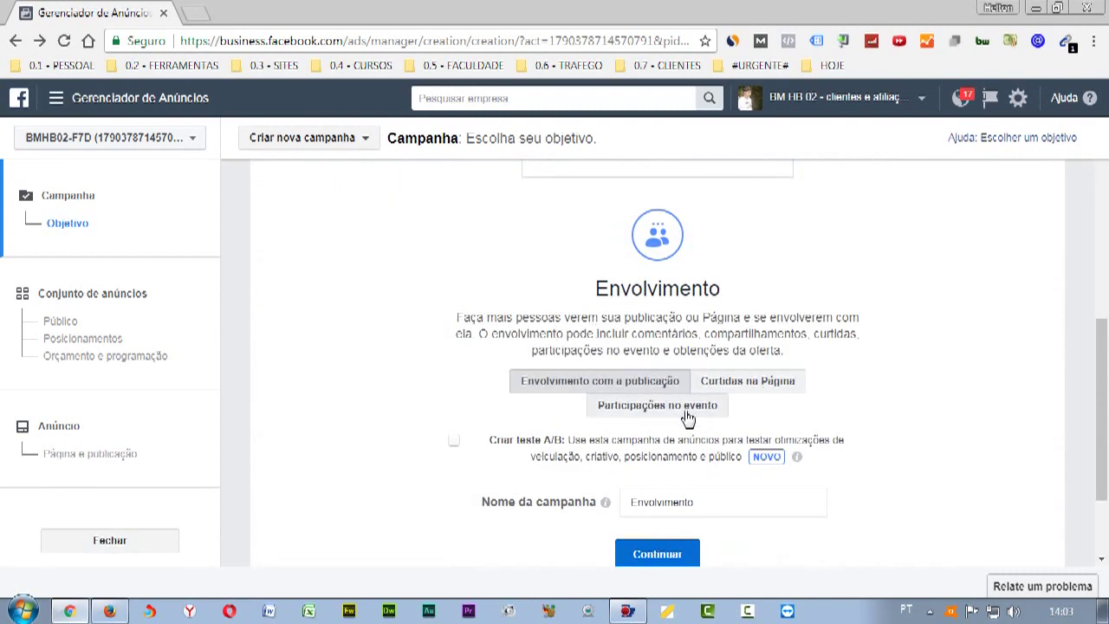
click(768, 388)
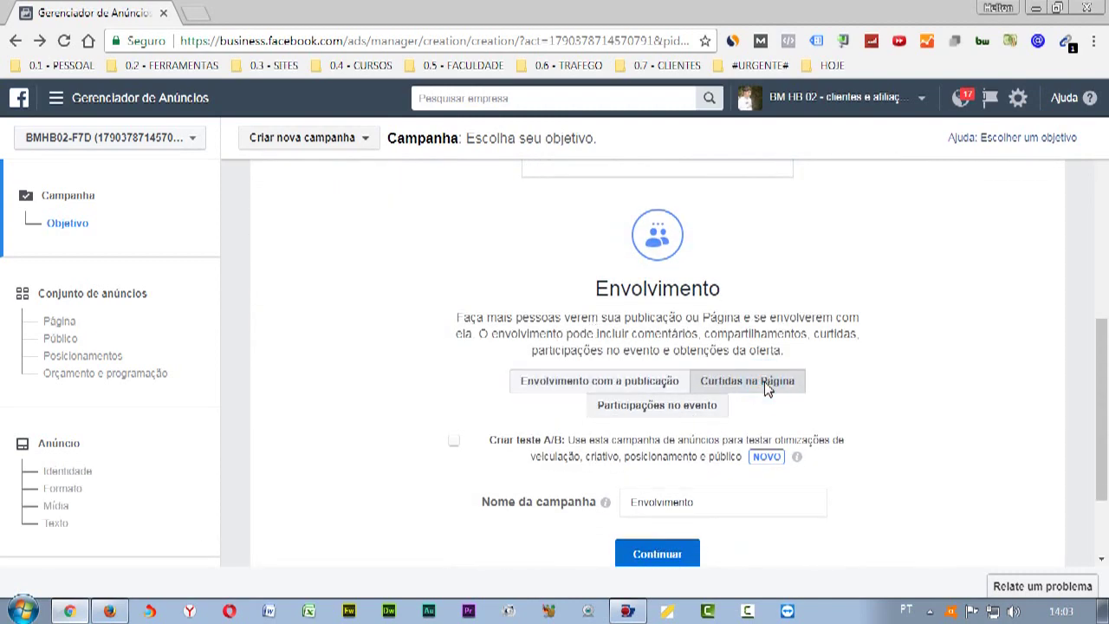
- Name the campaign "Env - curtidas na pagina" and continue to the ad set setup
click(706, 502)
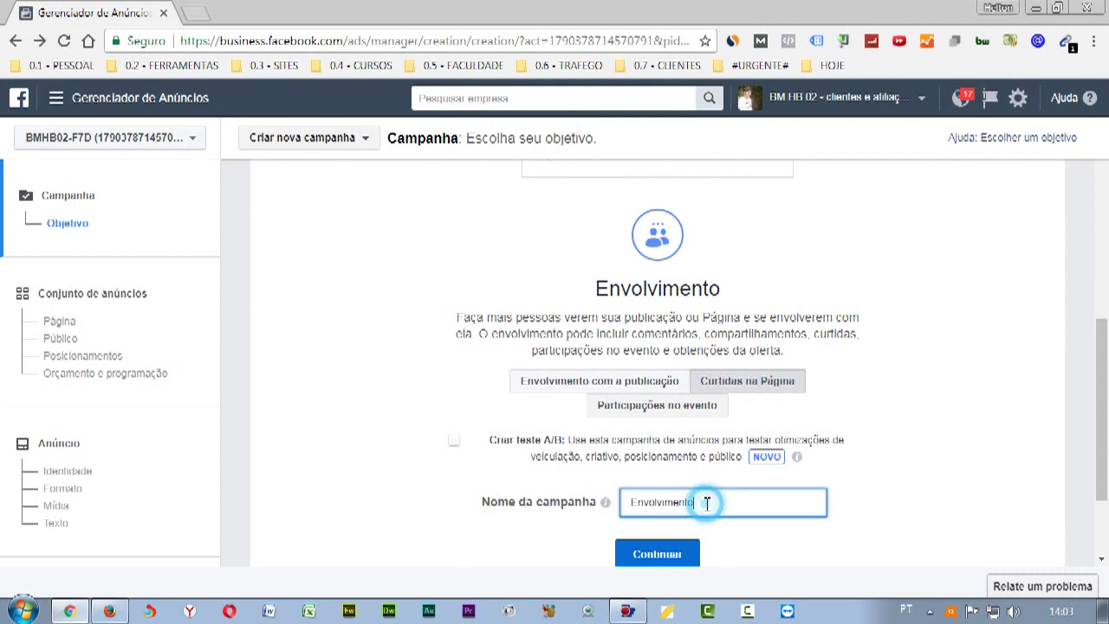
double_click(708, 503)
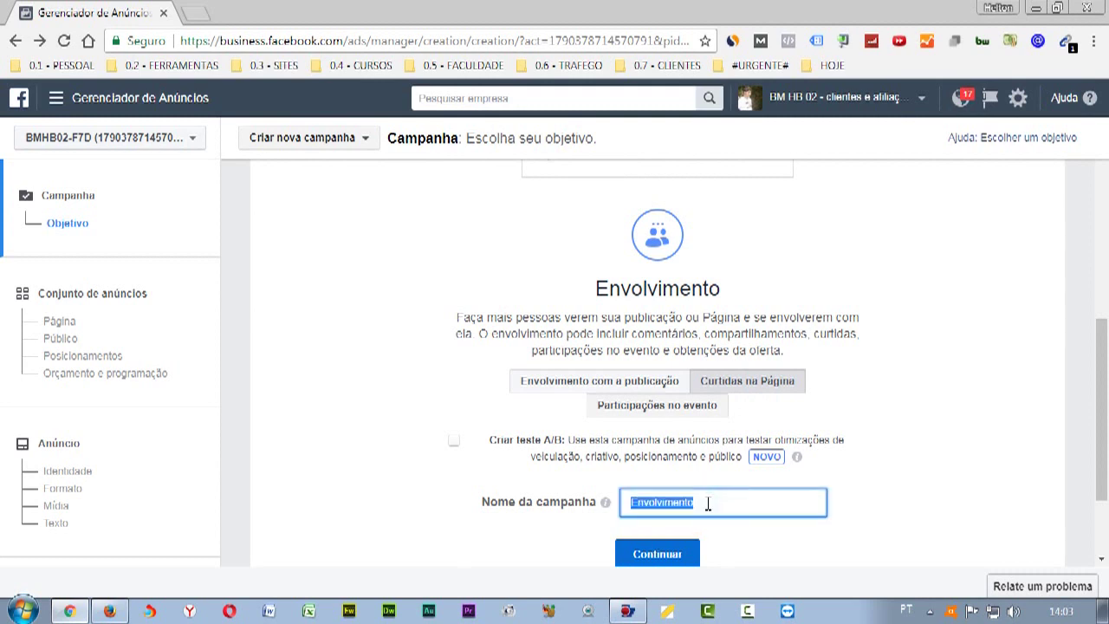
text(Env - curtidas na pagina)
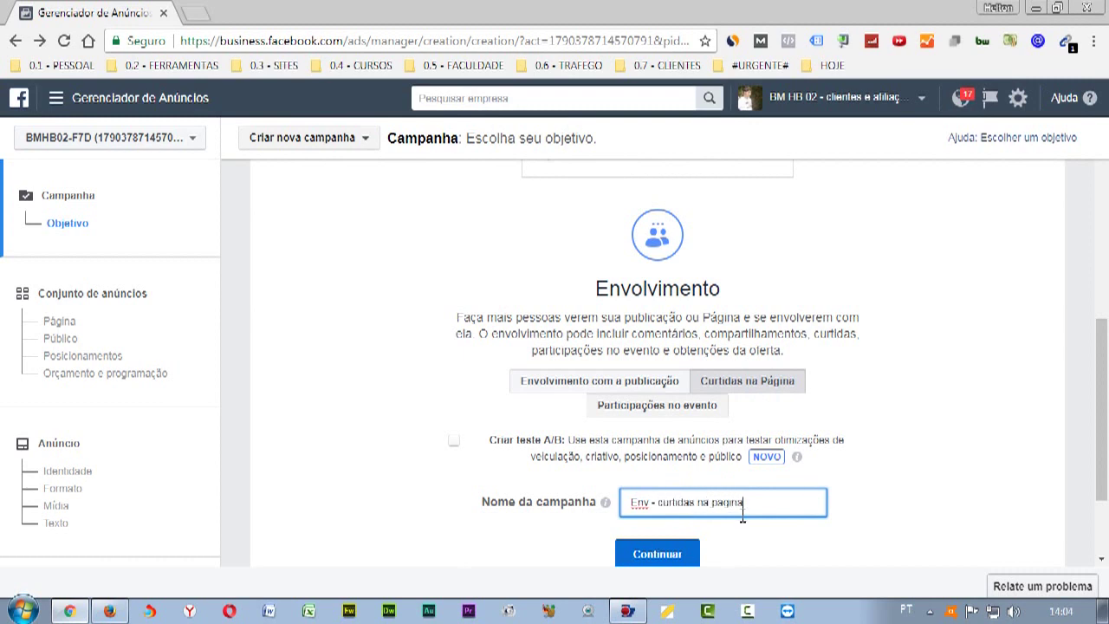
click(656, 553)
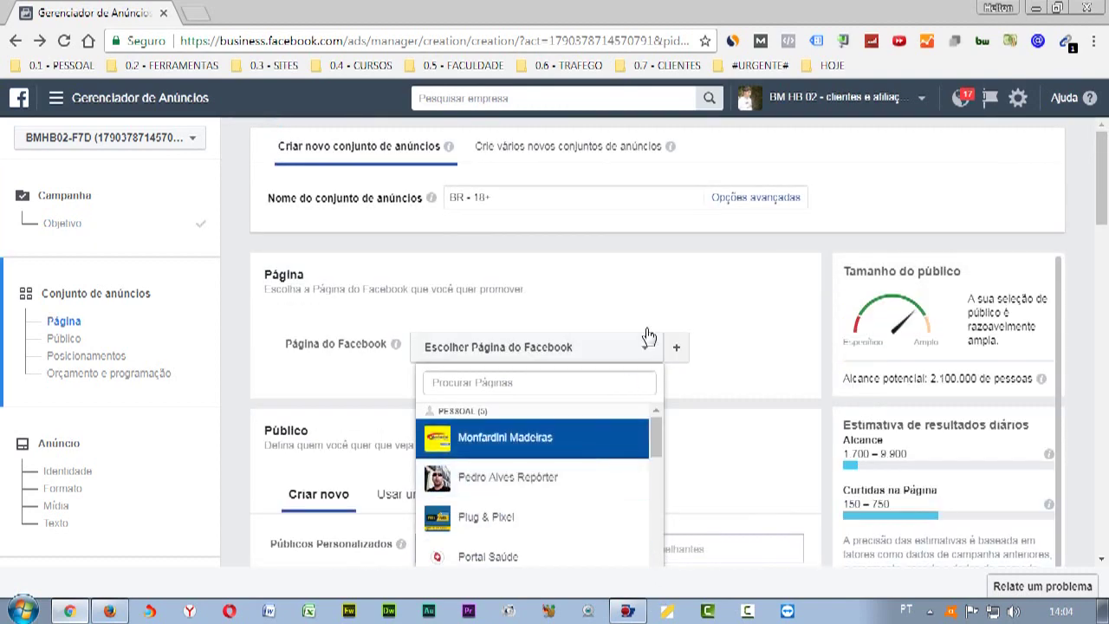
- Select the first page listed under BM HB 01 - Meus Produtos as the Facebook page to promote
scroll(685, 338, down, 1)
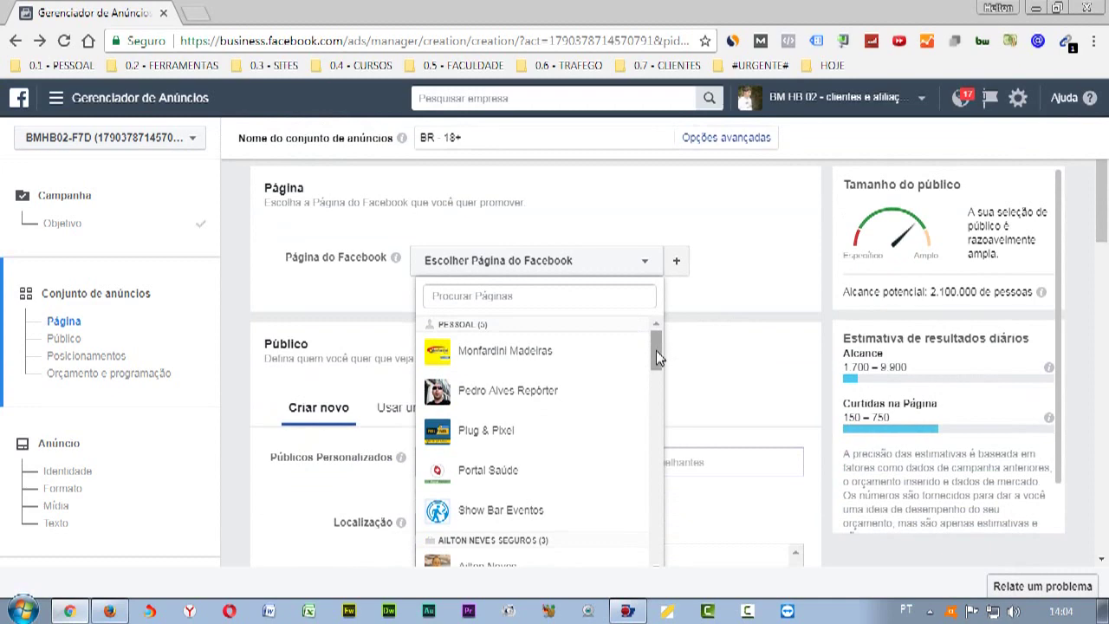
drag(656, 352, 646, 414)
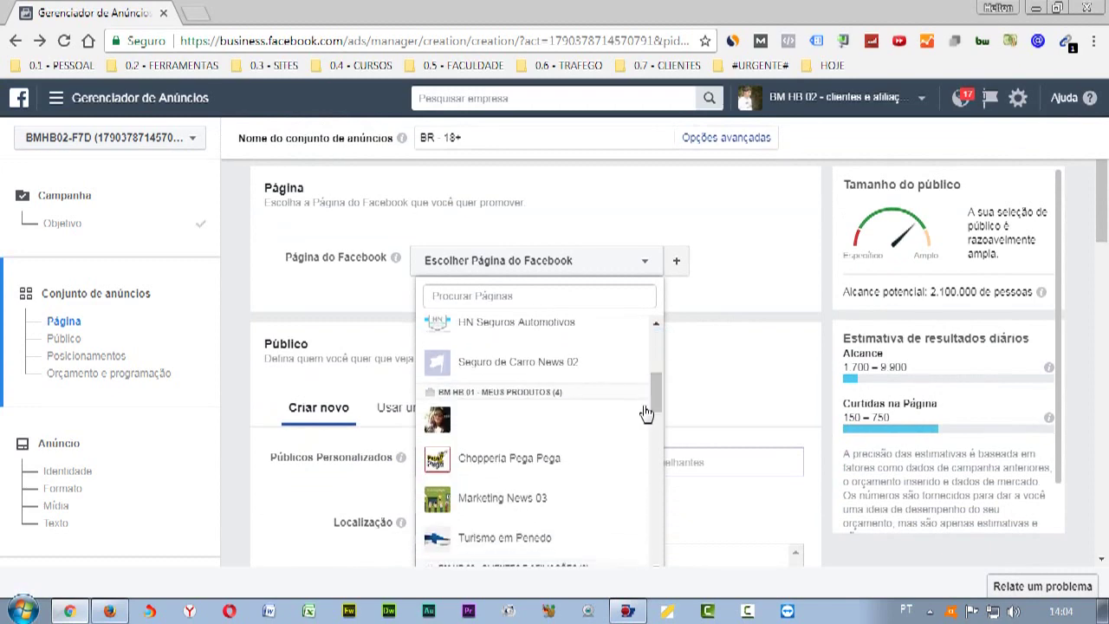
click(546, 422)
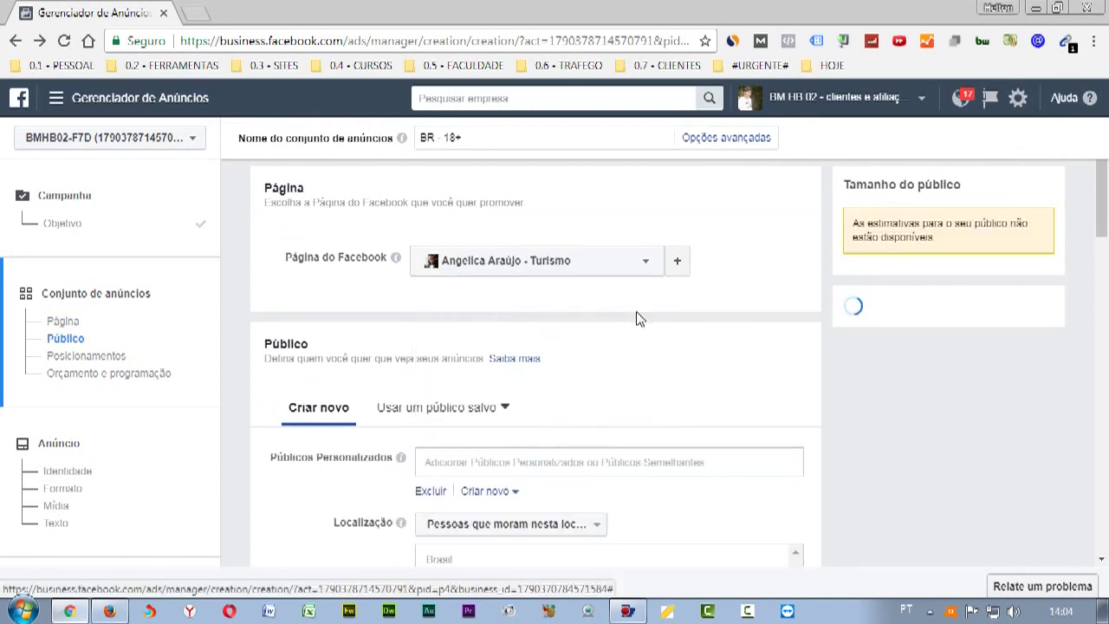
scroll(637, 320, up, 1)
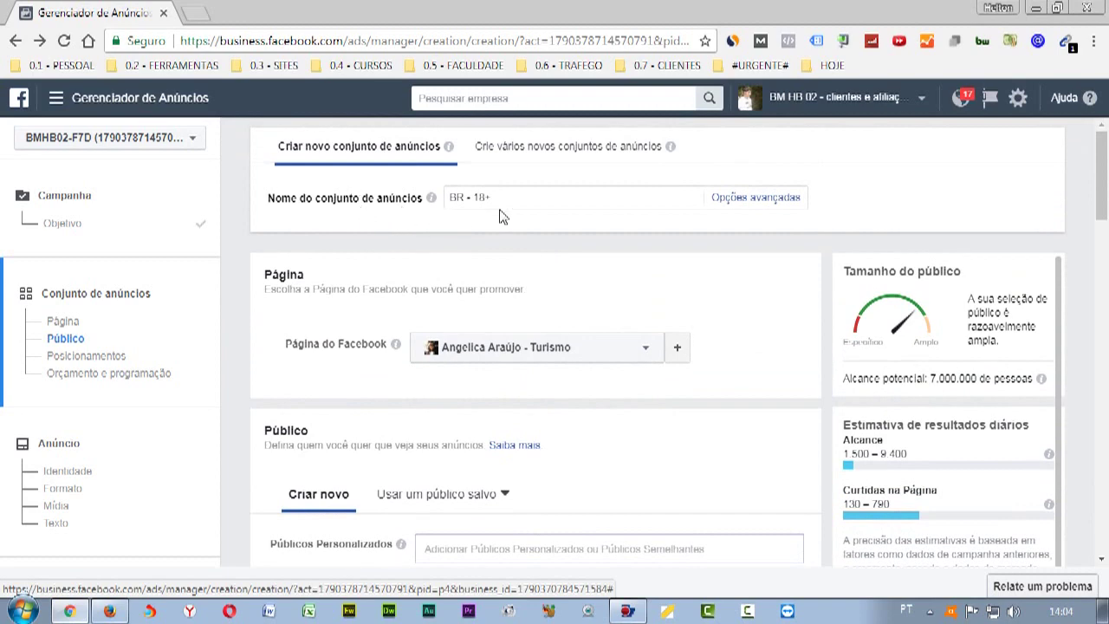
- Replace Brasil in the audience location with the city of Rio de Janeiro, Rio de Janeiro (state)
scroll(532, 294, down, 2)
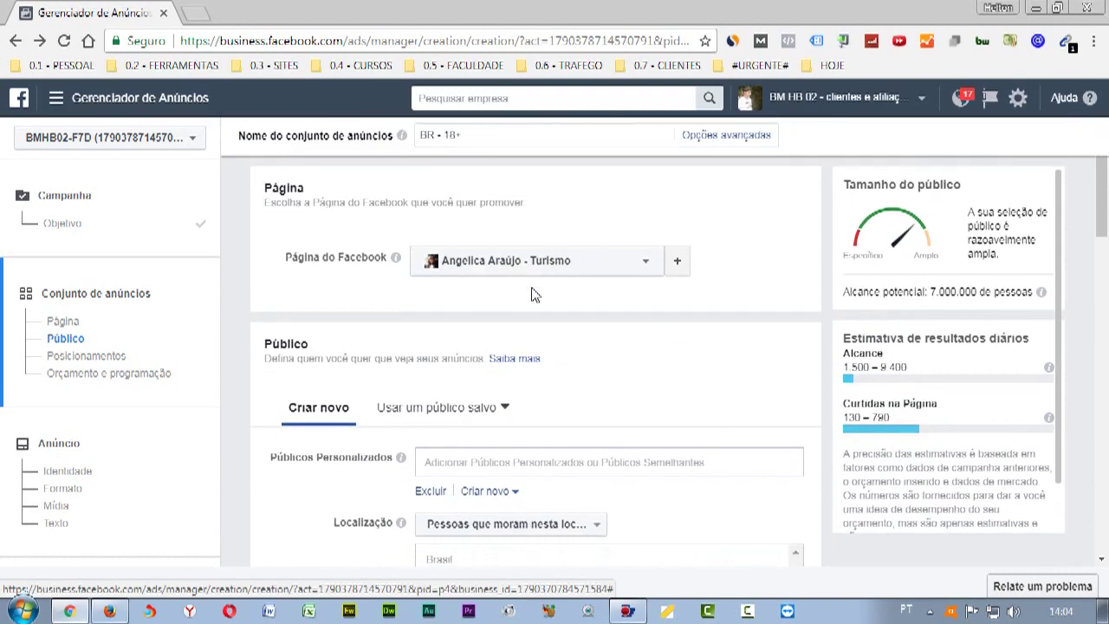
scroll(384, 344, down, 1)
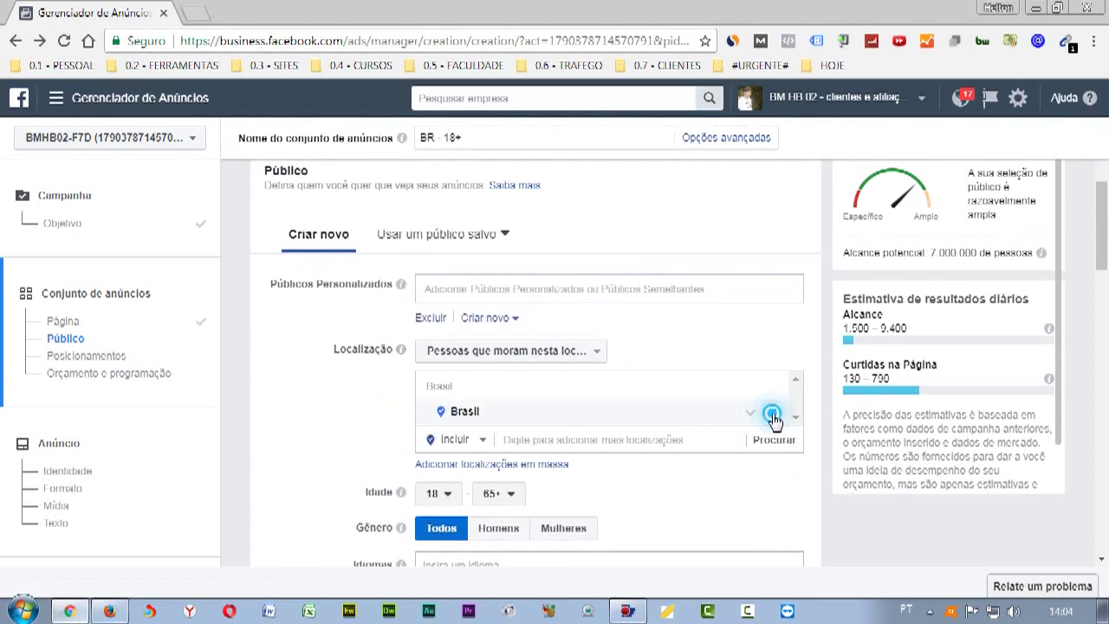
click(775, 414)
click(544, 387)
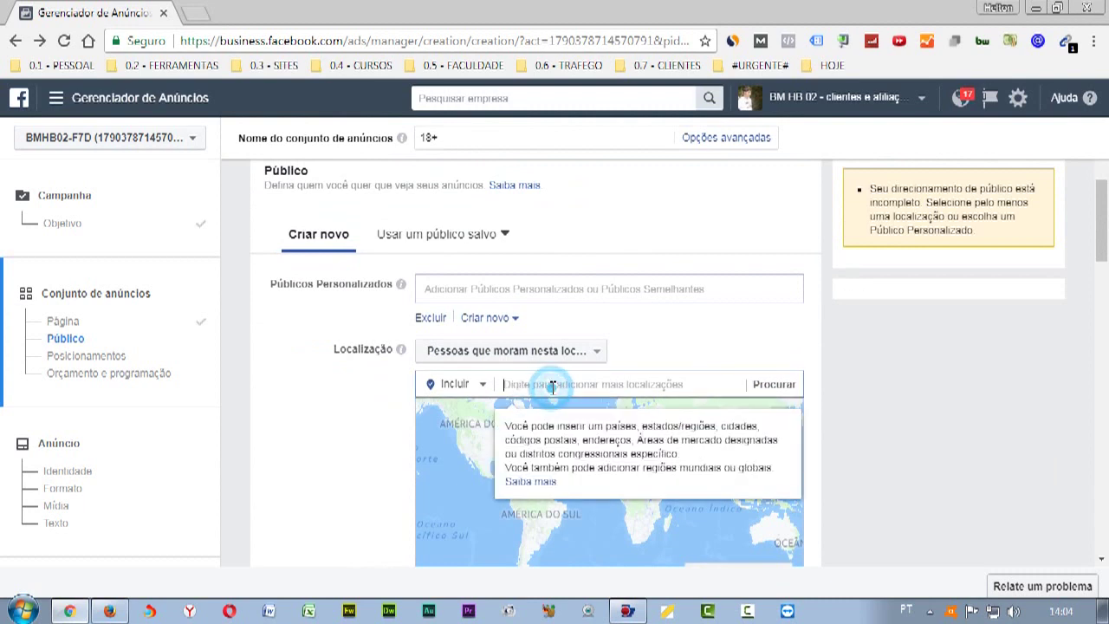
text(Riod)
key(BackSpace)
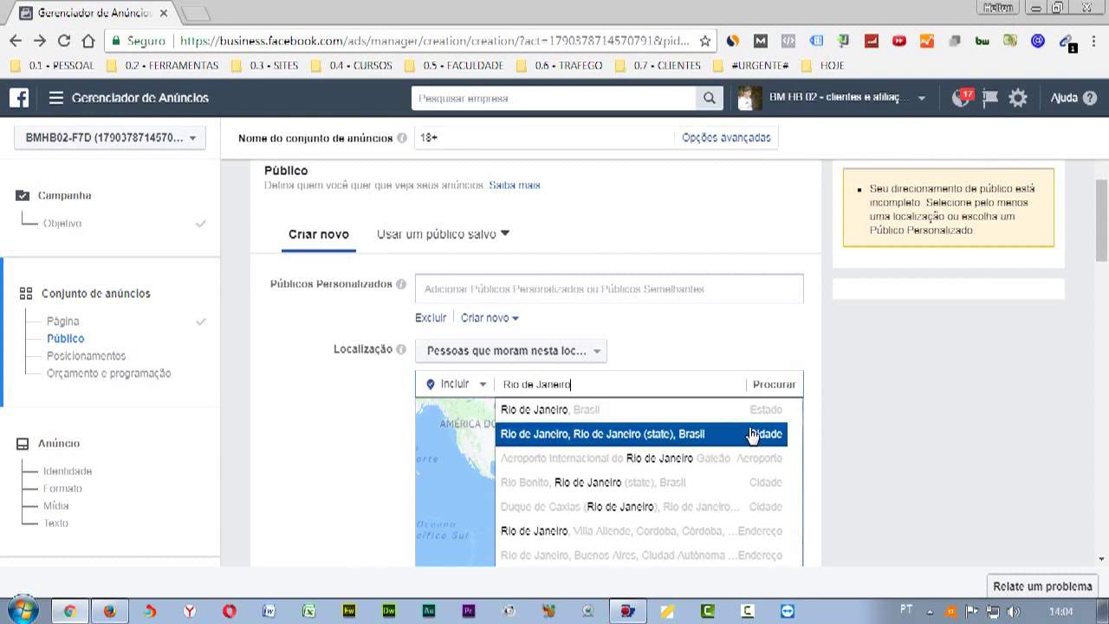
click(759, 437)
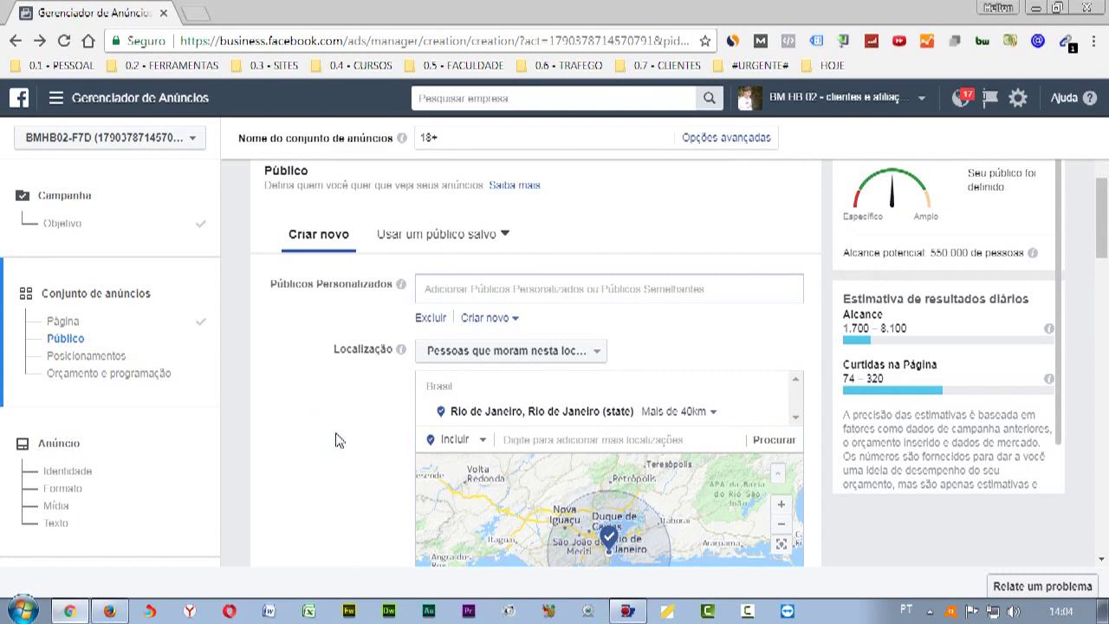
- Set the audience age range to 20–45
scroll(297, 424, down, 4)
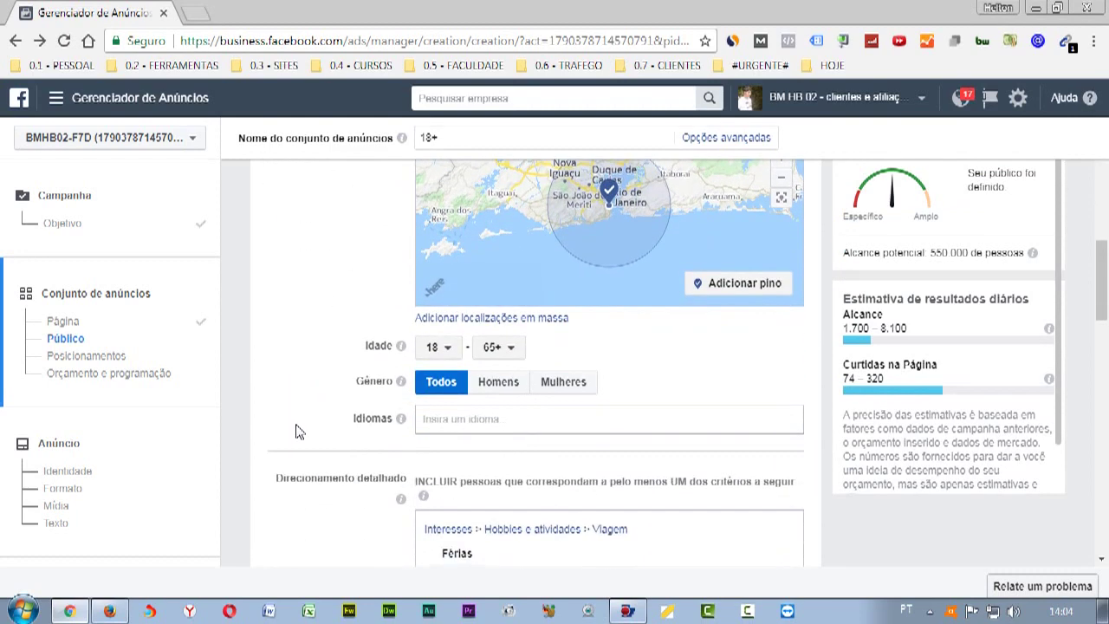
click(444, 355)
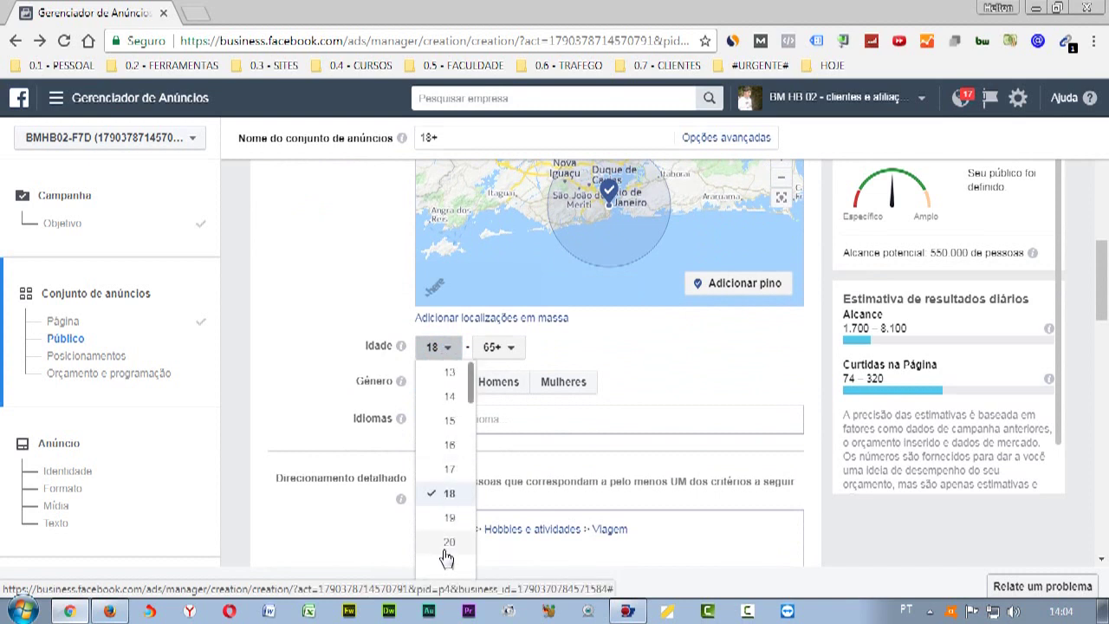
click(449, 543)
click(511, 348)
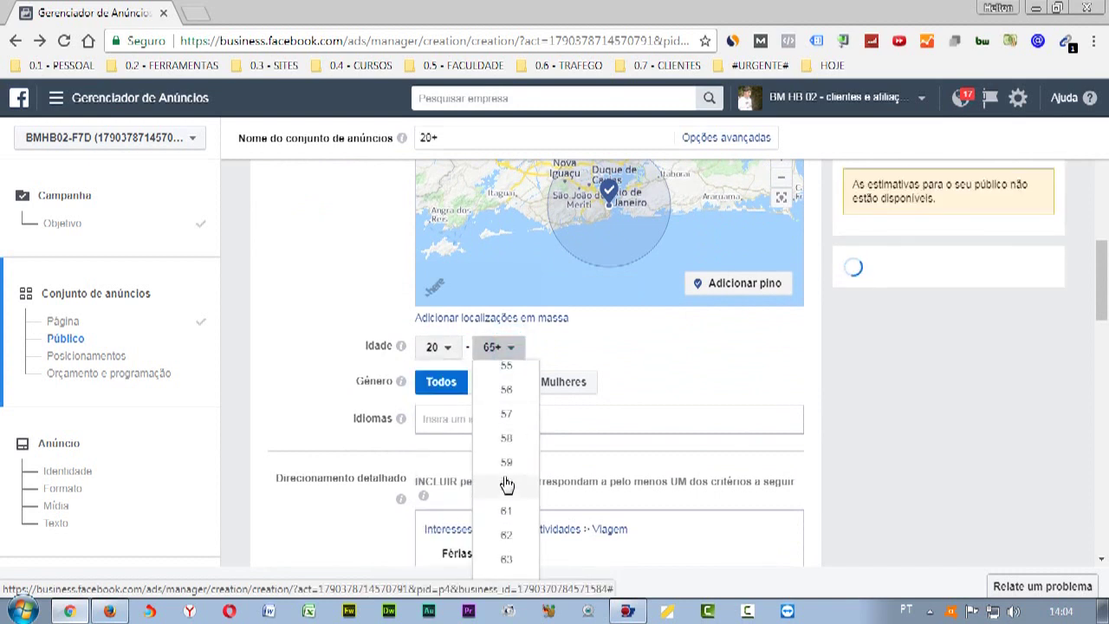
scroll(507, 475, up, 4)
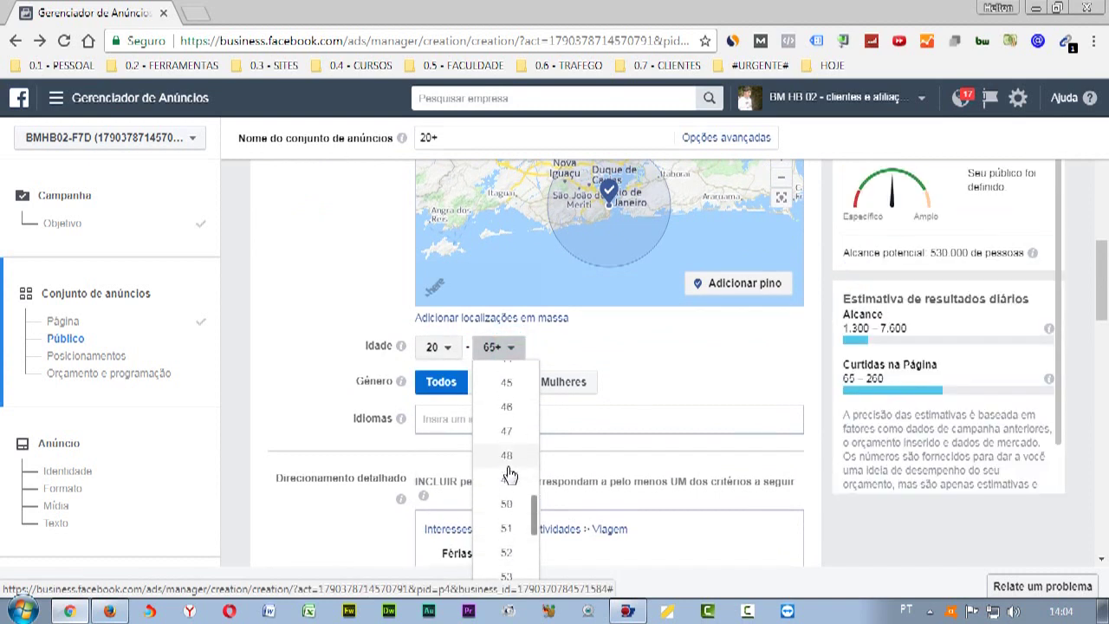
click(510, 388)
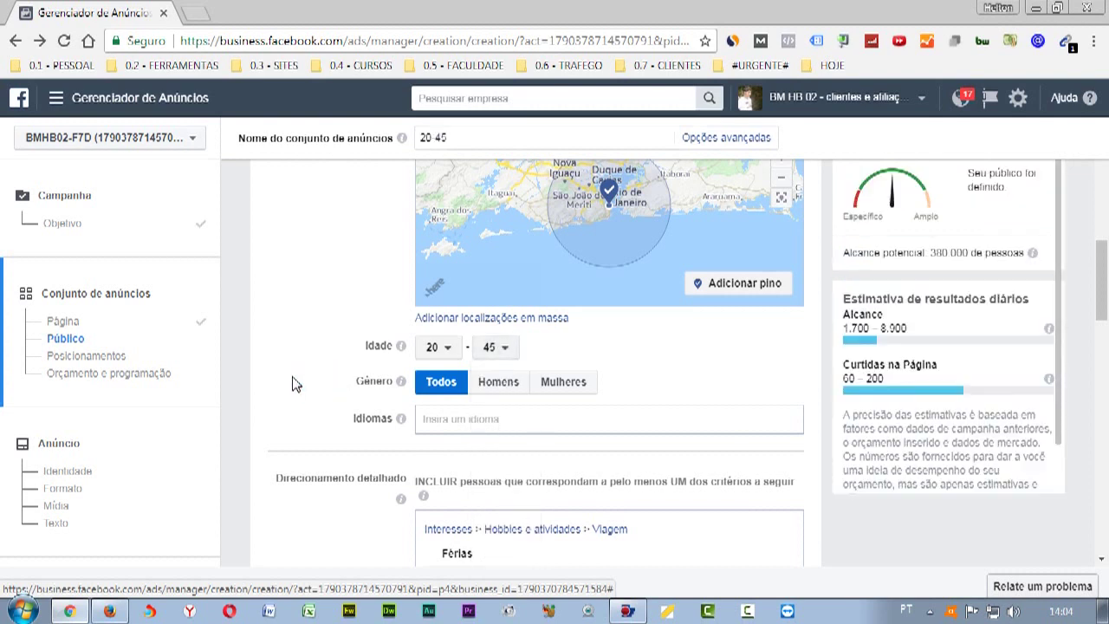
- Add Português (Todos) as the audience language
scroll(304, 381, down, 2)
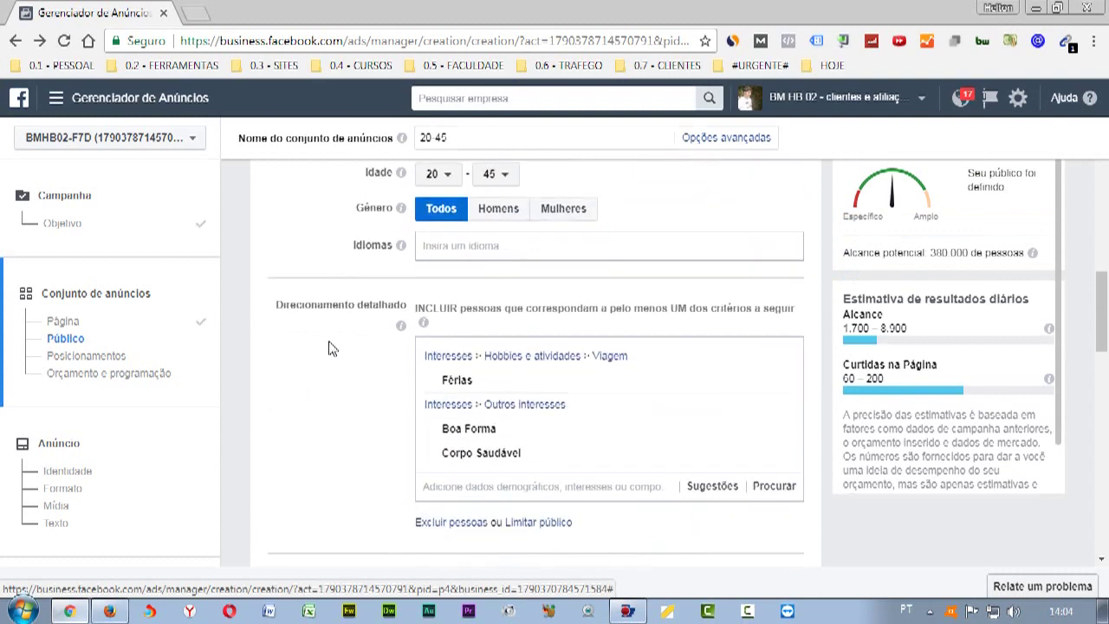
click(434, 246)
text(port)
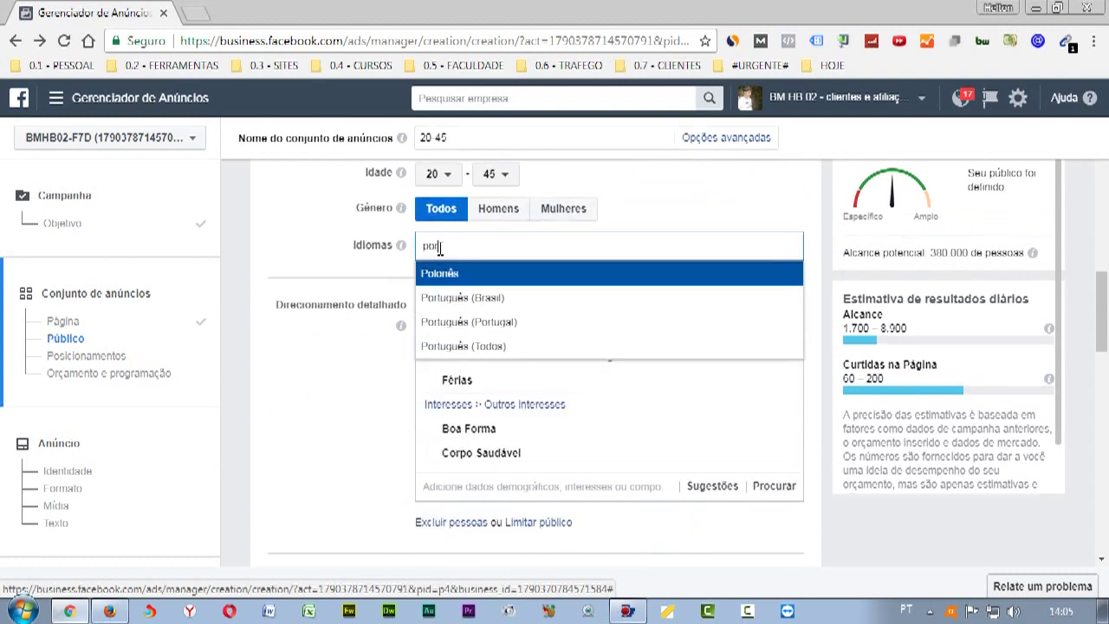
text(u)
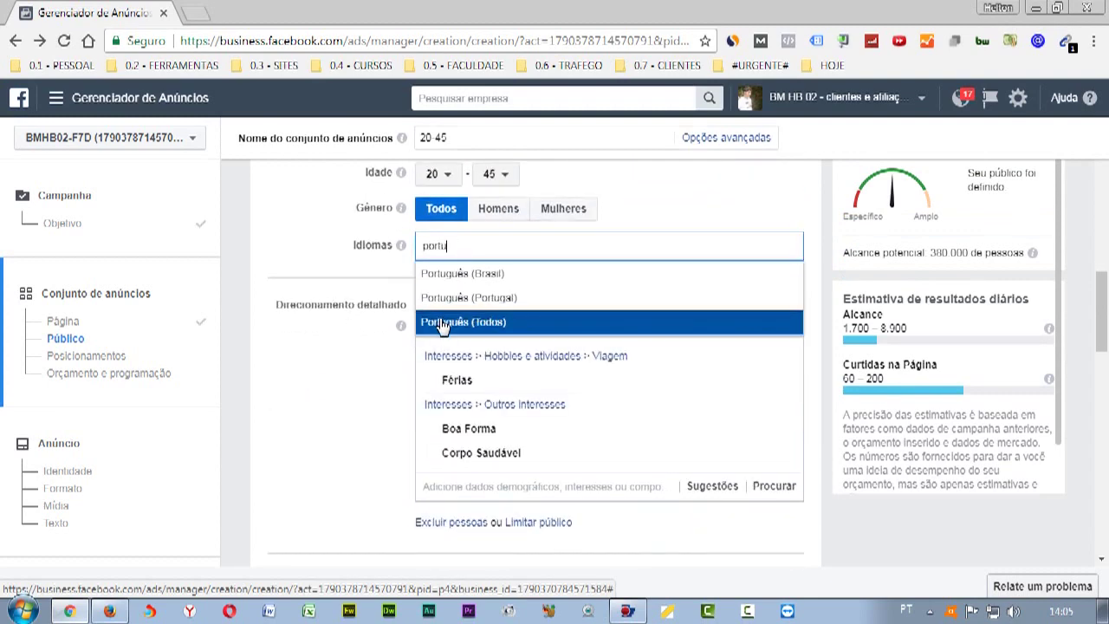
click(463, 321)
click(318, 282)
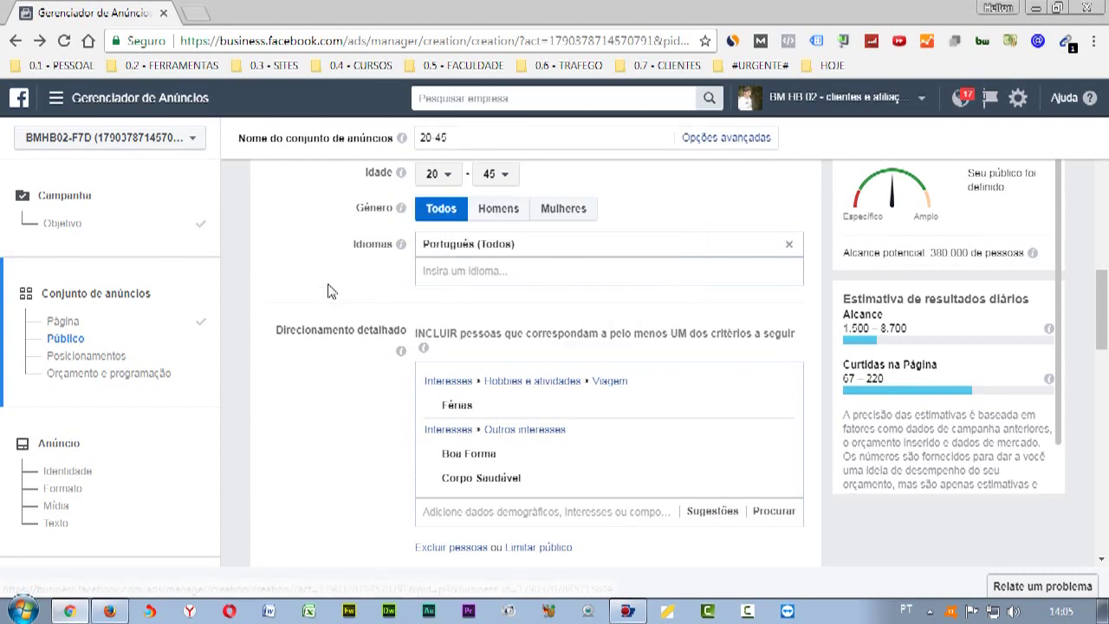
- Remove the interests Boa Forma and Corpo Saudável from the detailed targeting
scroll(355, 294, down, 1)
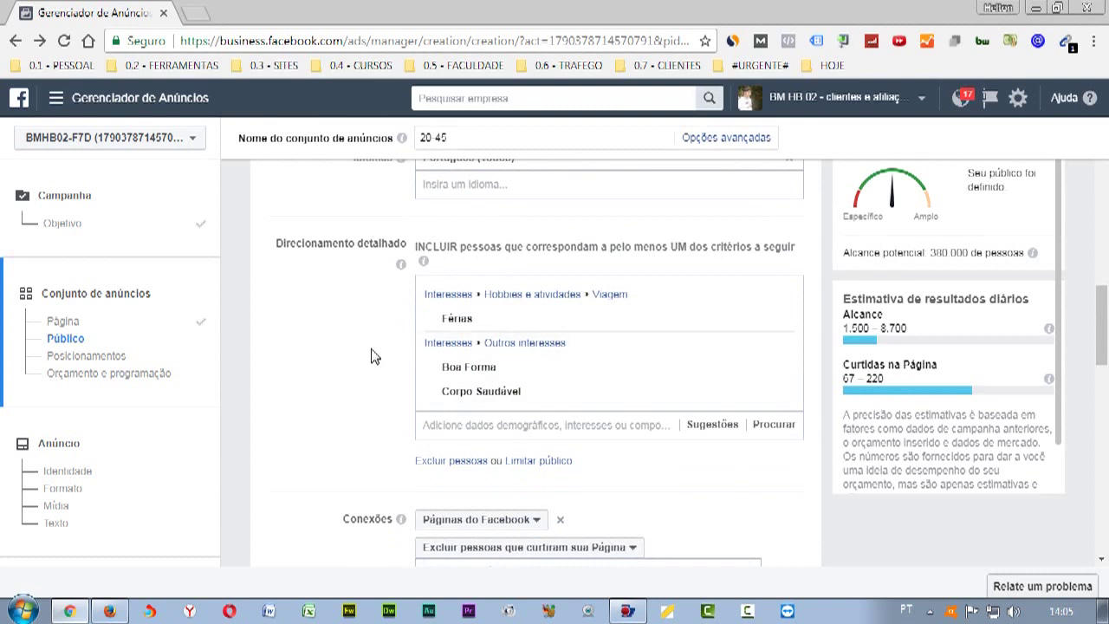
mouse_move(446, 330)
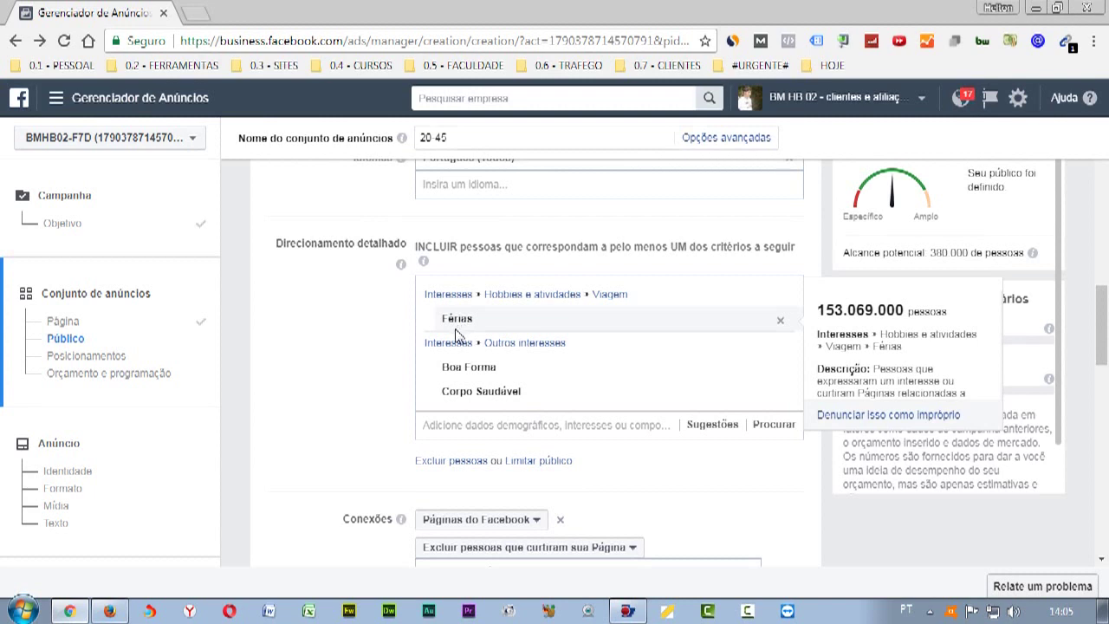
mouse_move(460, 379)
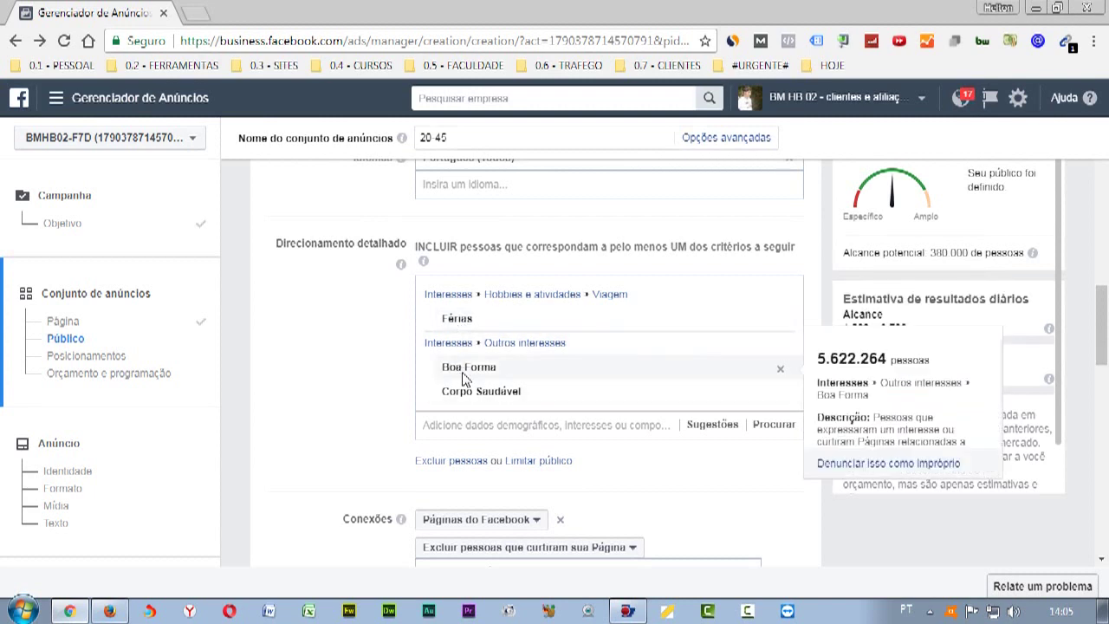
click(780, 372)
click(780, 373)
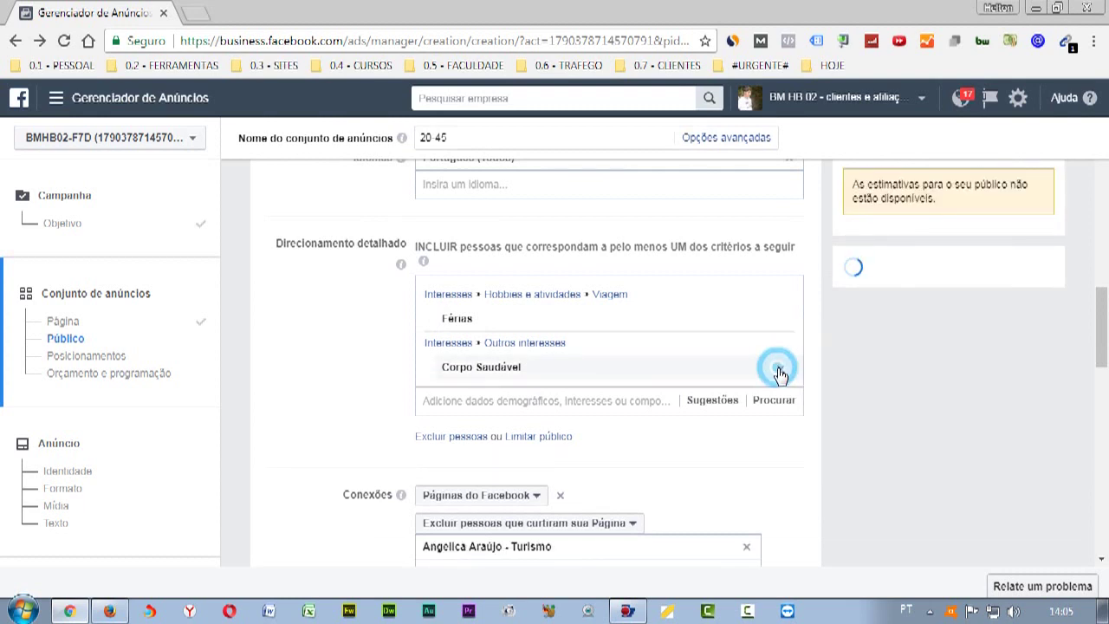
- Search the detailed targeting for "passeios" and add the interest Passeio Rio
click(480, 362)
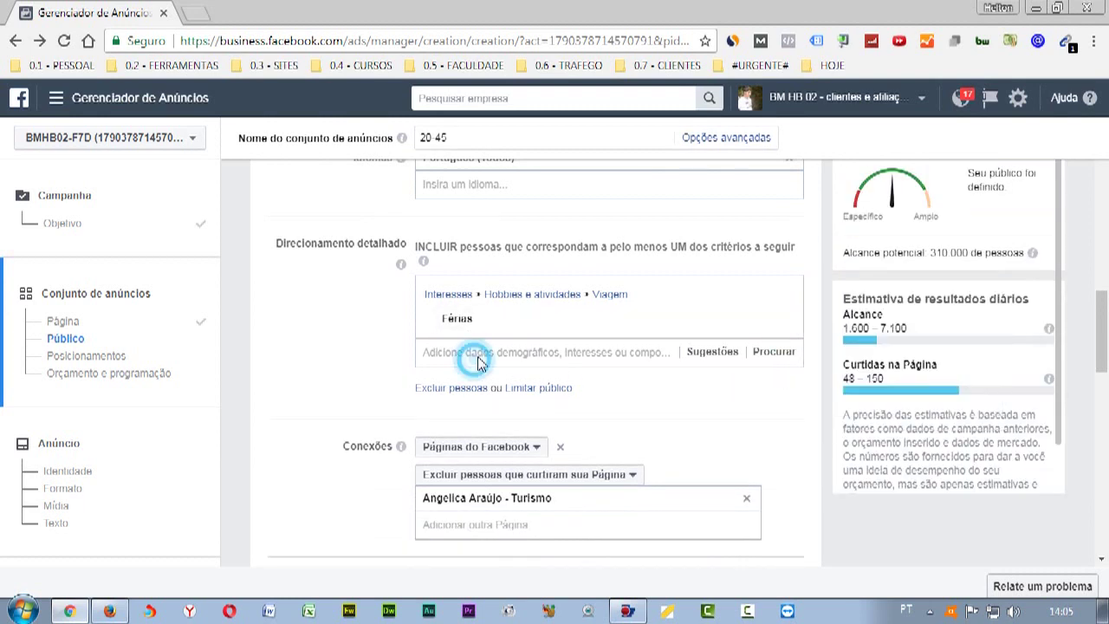
text(passeios)
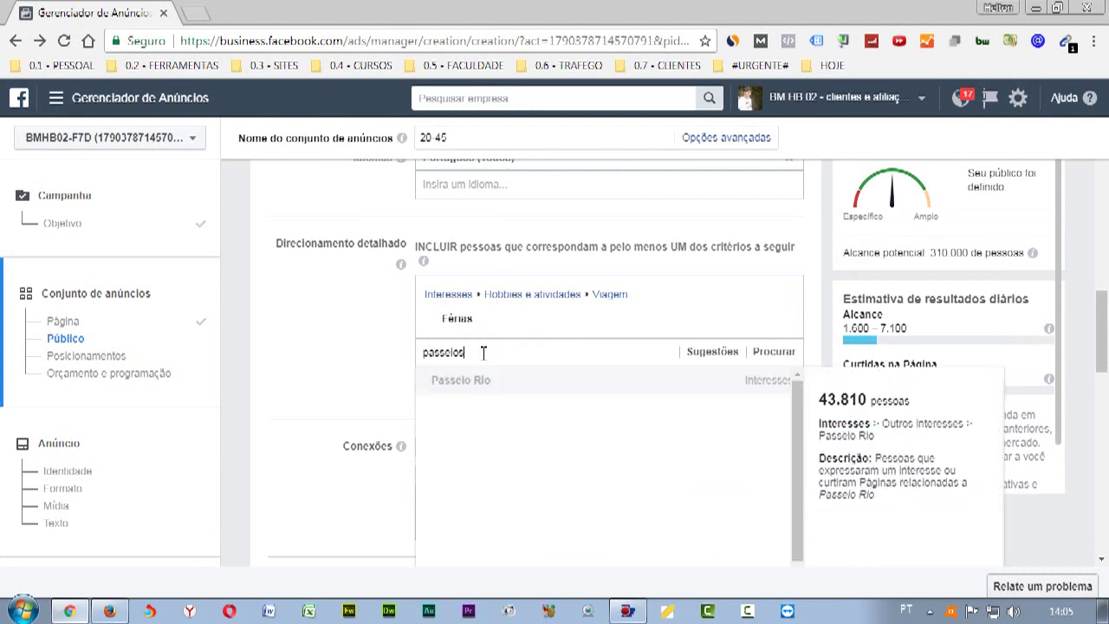
click(476, 381)
- Search the detailed targeting for "passeio" and "turismo", and add the interest Ecoturismo
text(p)
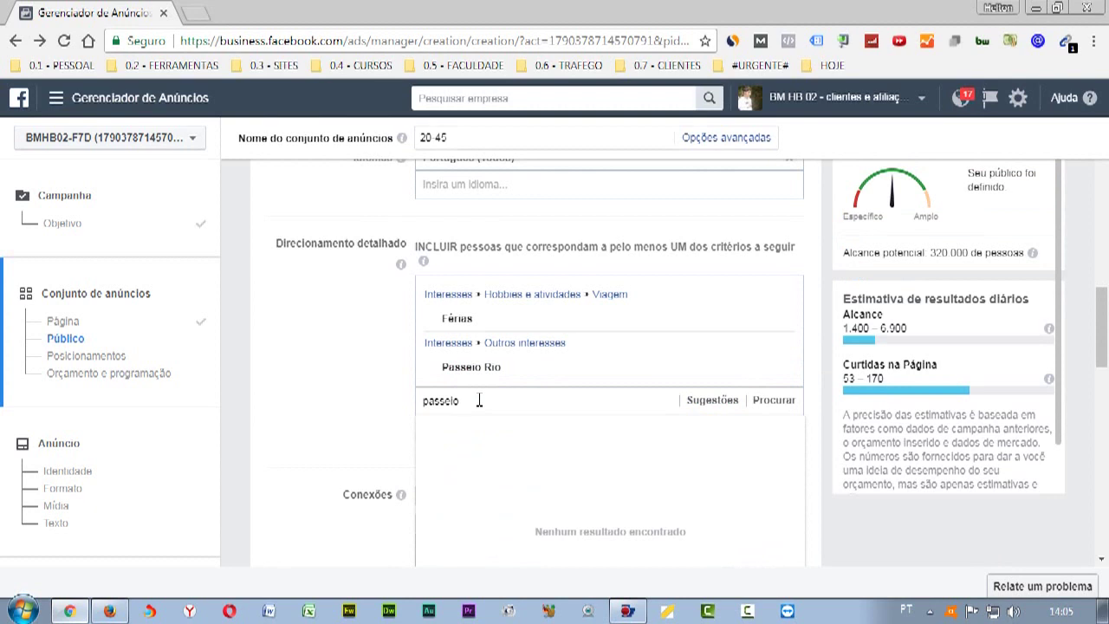
double_click(478, 400)
text(turismo)
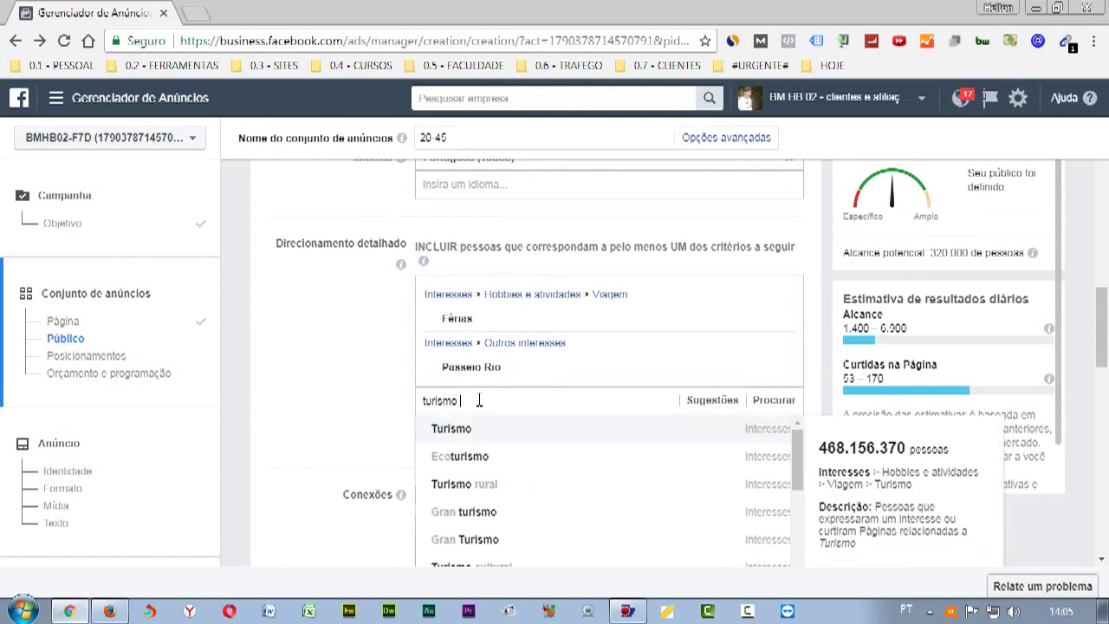
scroll(494, 407, down, 1)
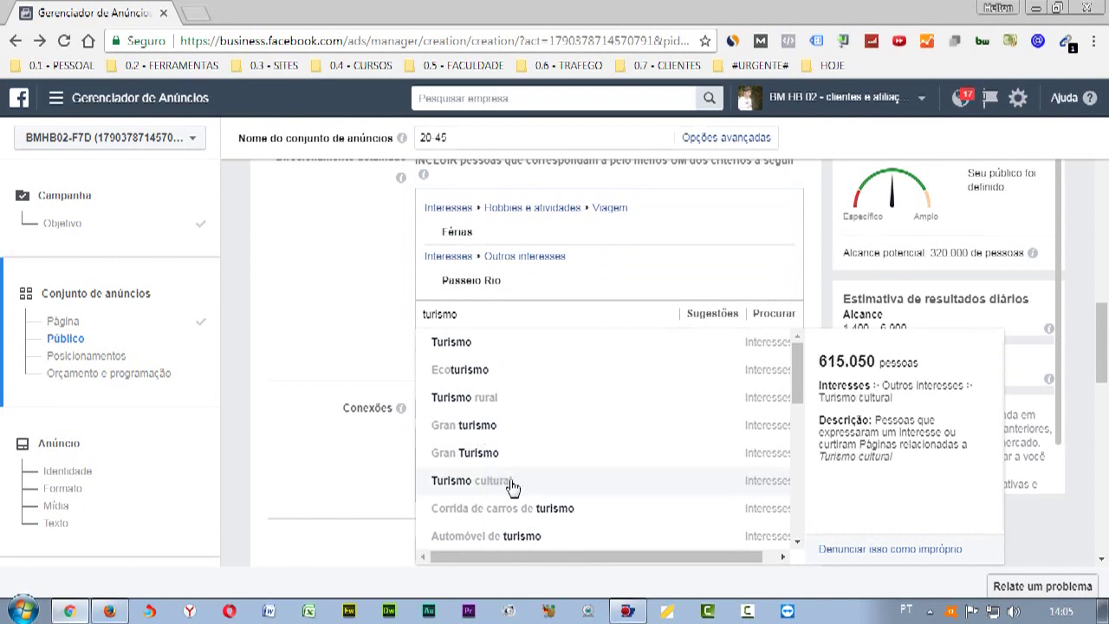
click(475, 379)
click(489, 339)
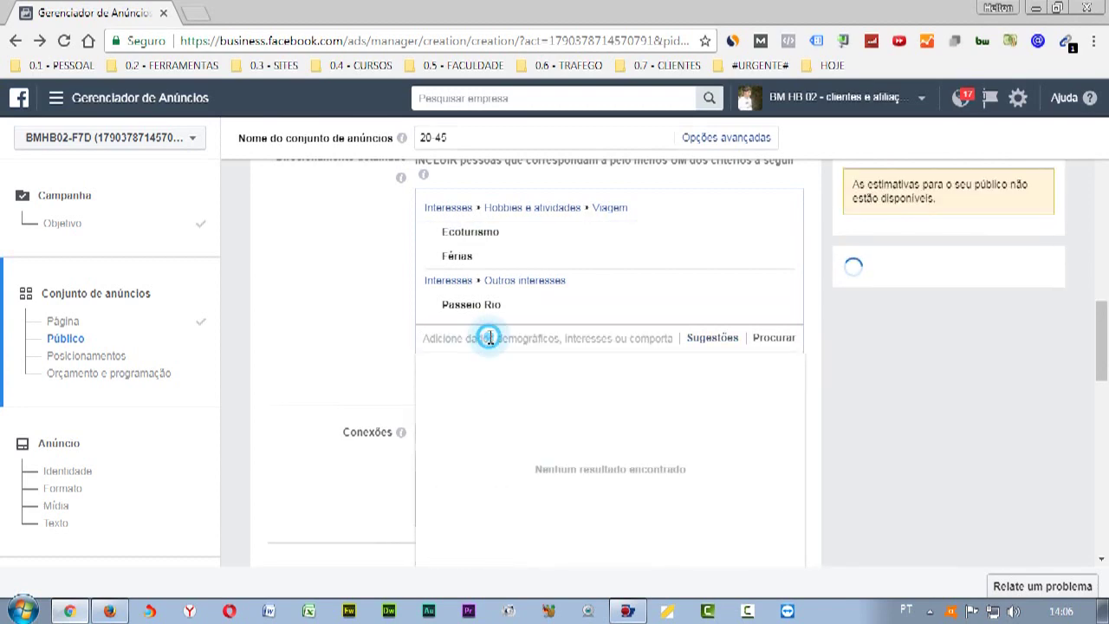
- Search the detailed targeting for "turismo" and add the interest Turismo
text(turismo)
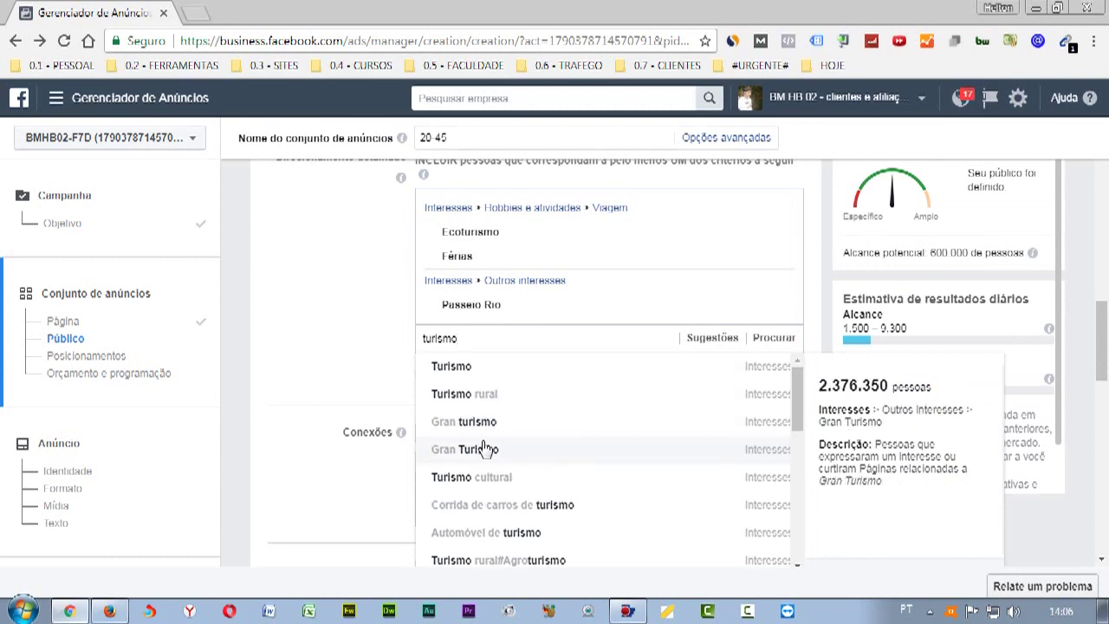
click(468, 370)
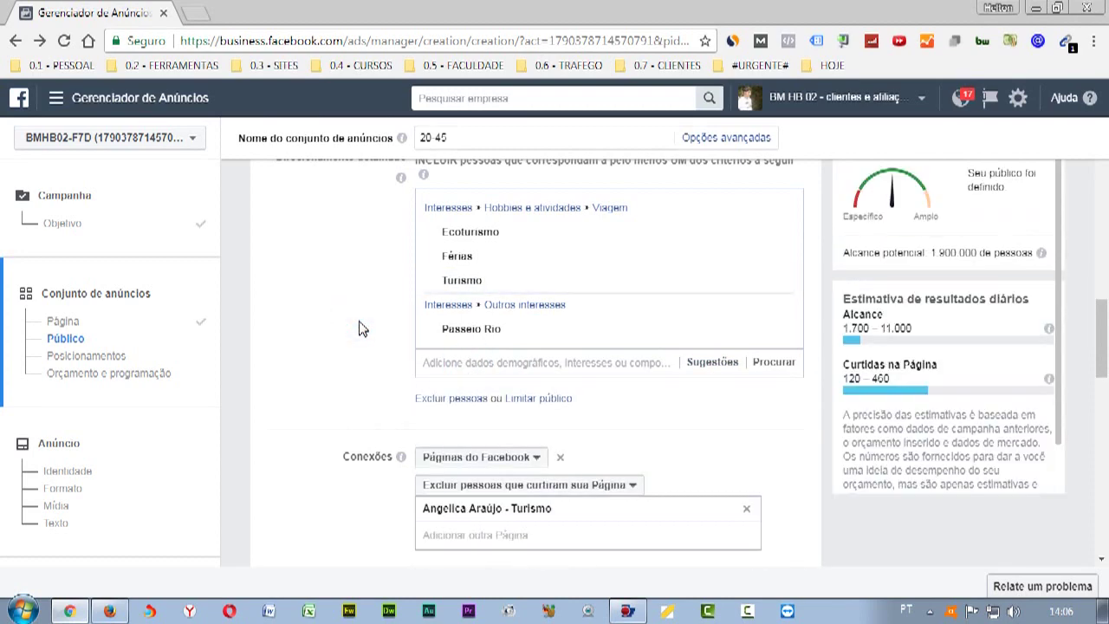
- Switch the ad set's placements from automatic to manual editing (Editar posicionamentos)
scroll(368, 322, down, 2)
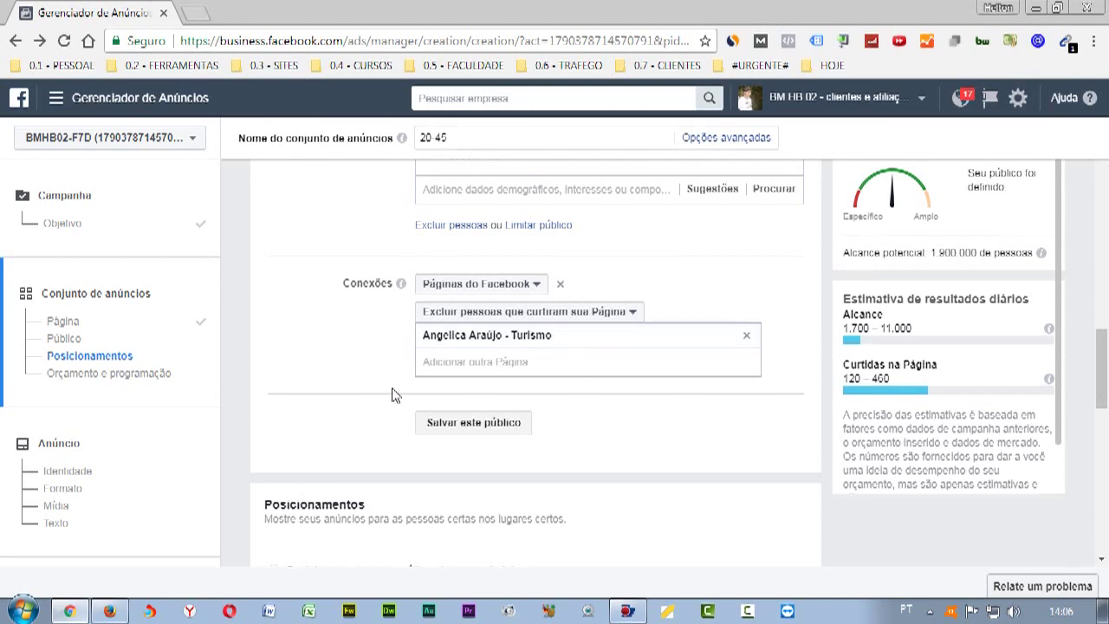
scroll(376, 359, down, 3)
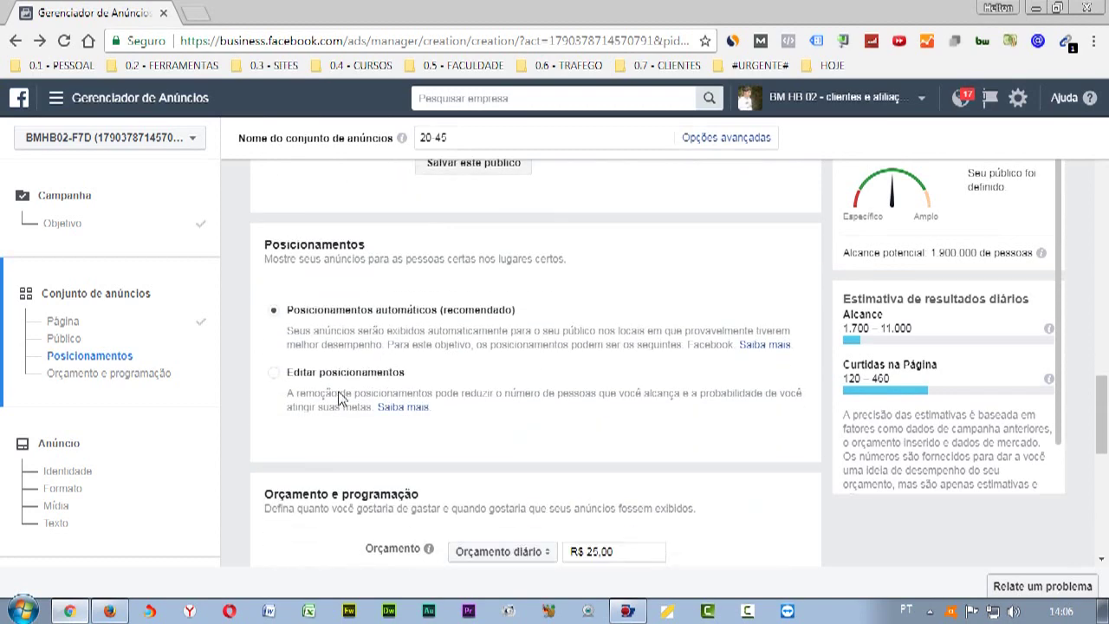
click(279, 374)
scroll(273, 392, down, 2)
scroll(272, 394, down, 2)
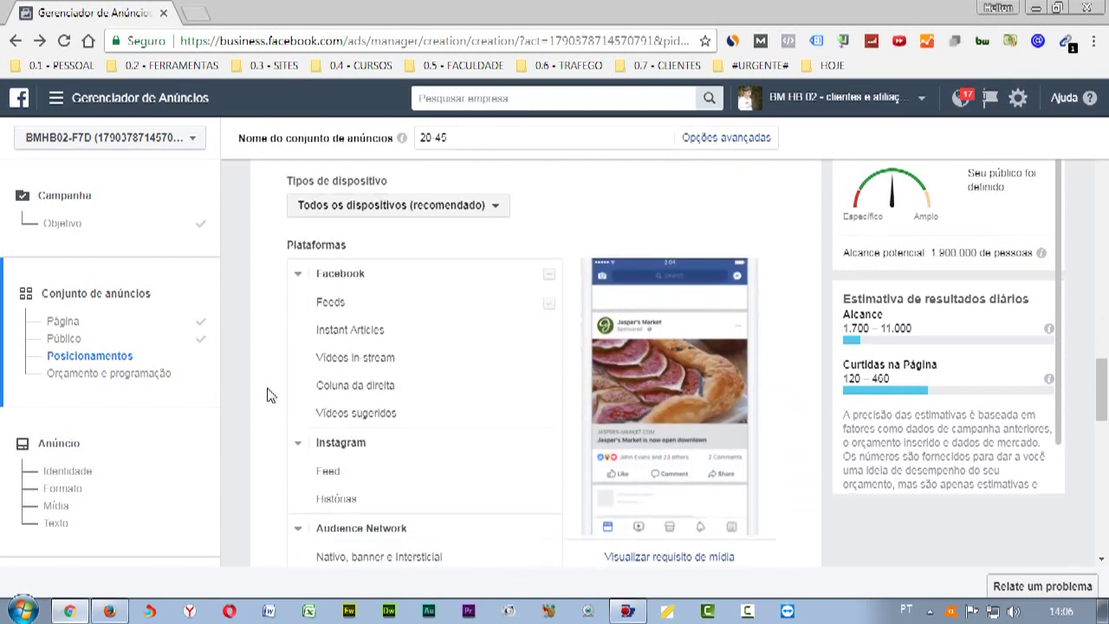
- Examine which Facebook, Instagram, Audience Network and Messenger placements are available for the page-likes objective
scroll(271, 394, up, 2)
scroll(276, 402, down, 2)
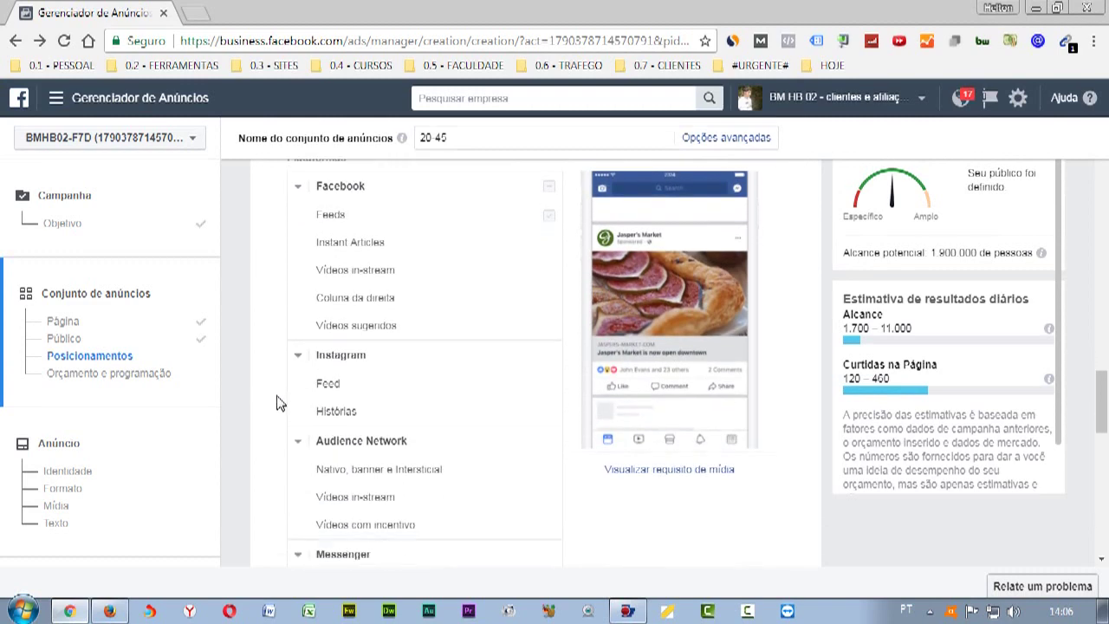
scroll(286, 403, down, 2)
scroll(364, 390, up, 3)
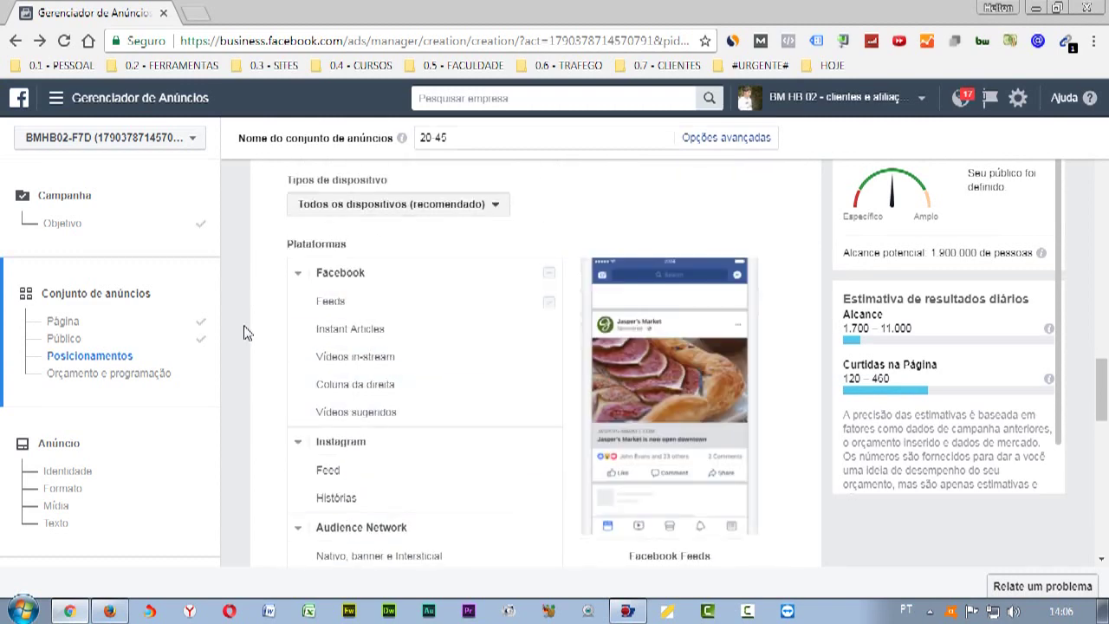
scroll(245, 339, down, 1)
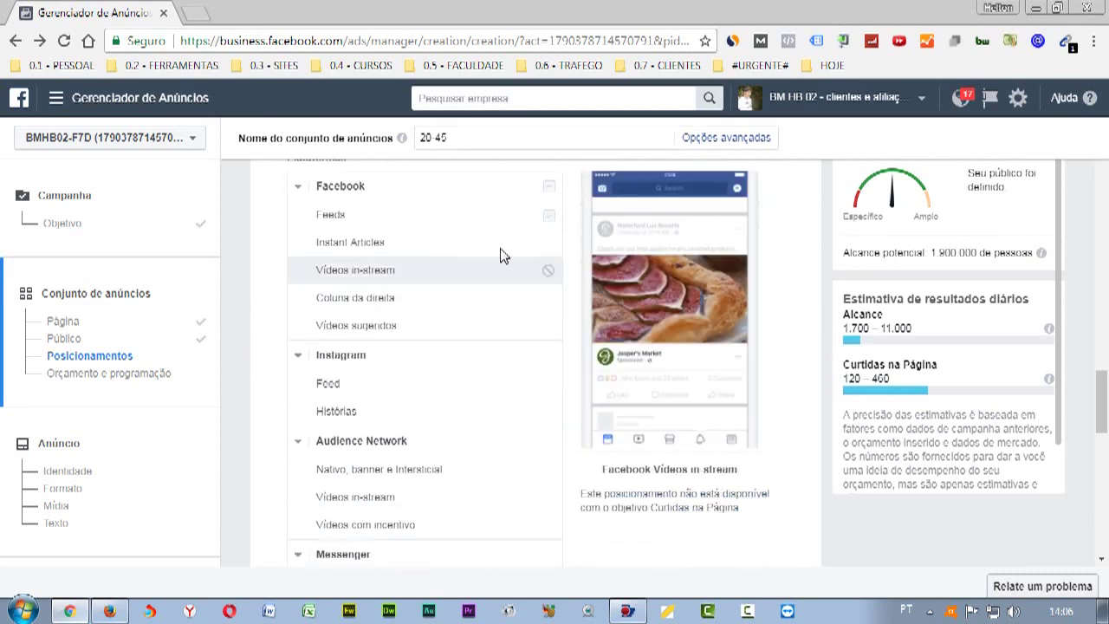
scroll(416, 287, up, 1)
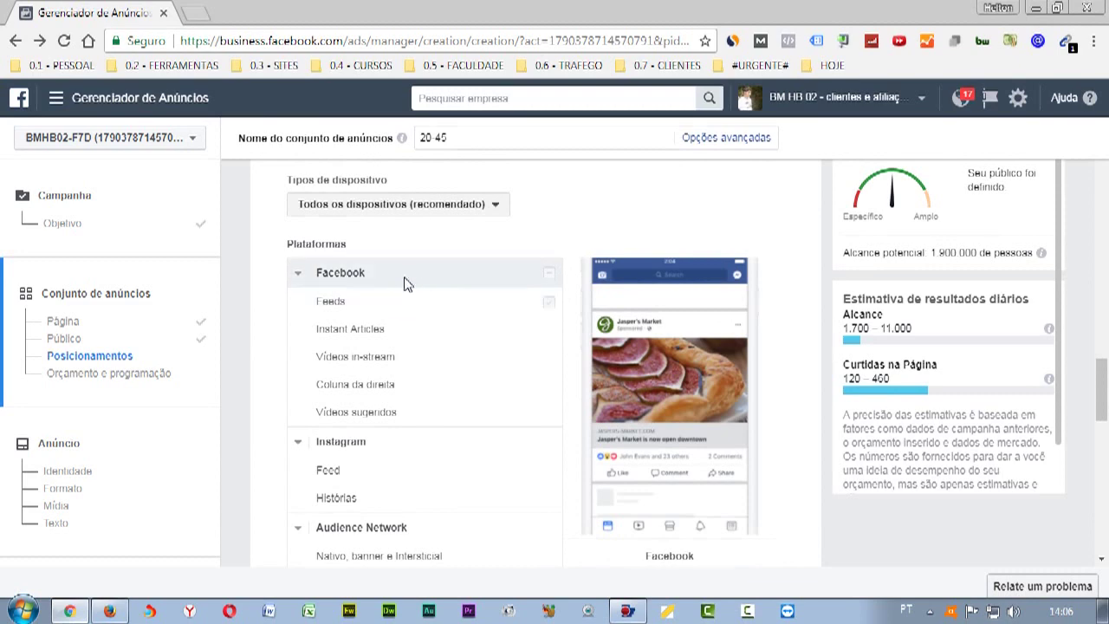
scroll(269, 338, down, 4)
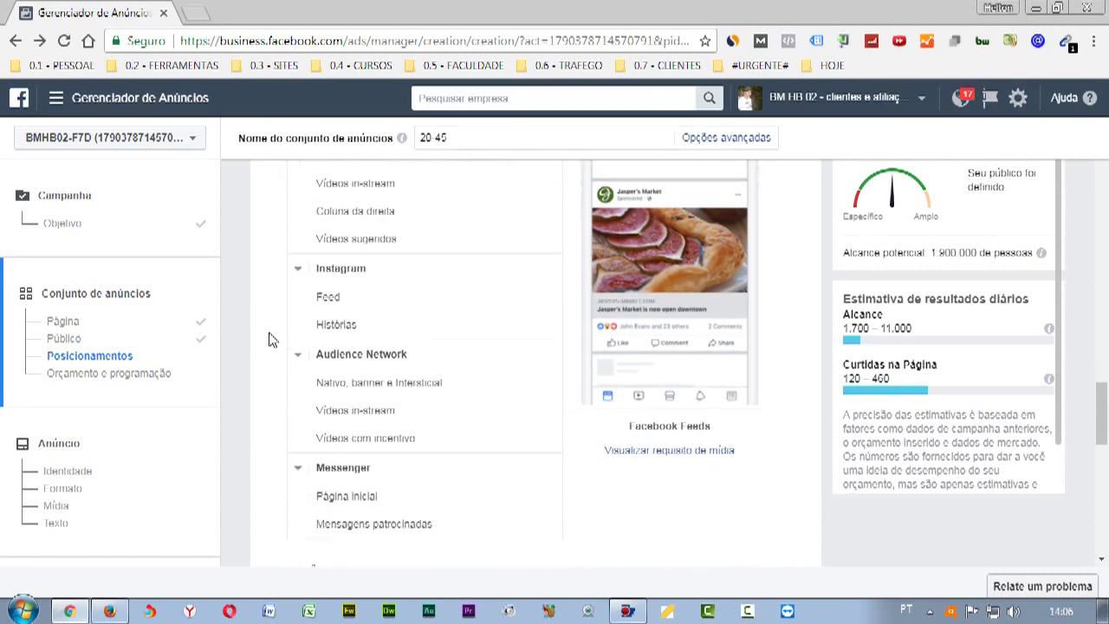
- Expand the specific mobile devices and operating systems option and restrict delivery to devices connected to Wi-Fi
scroll(268, 338, down, 1)
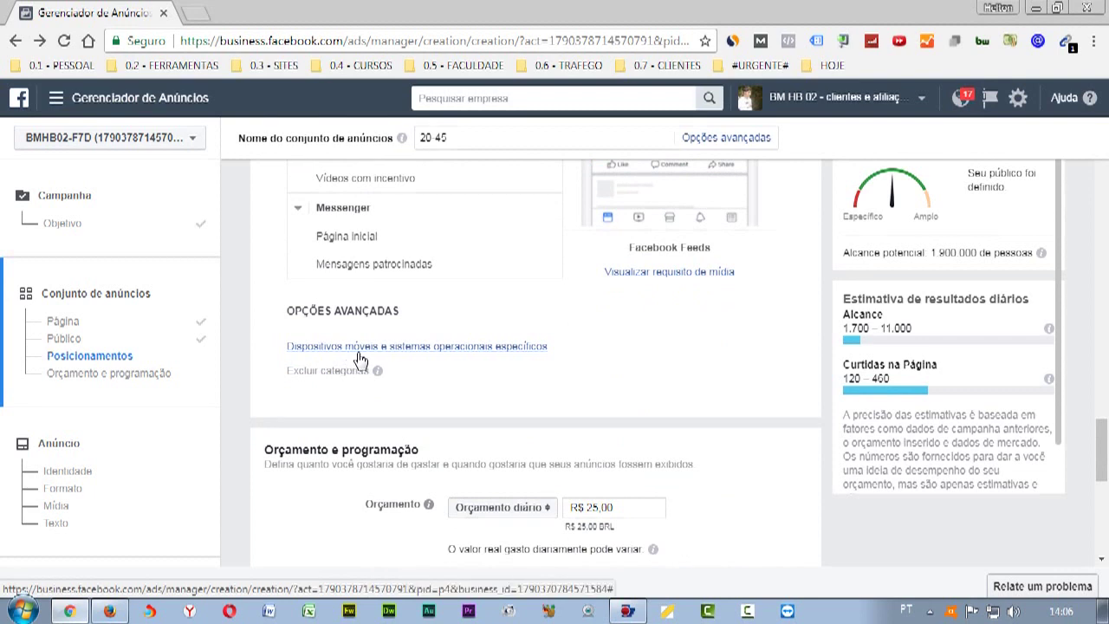
click(362, 352)
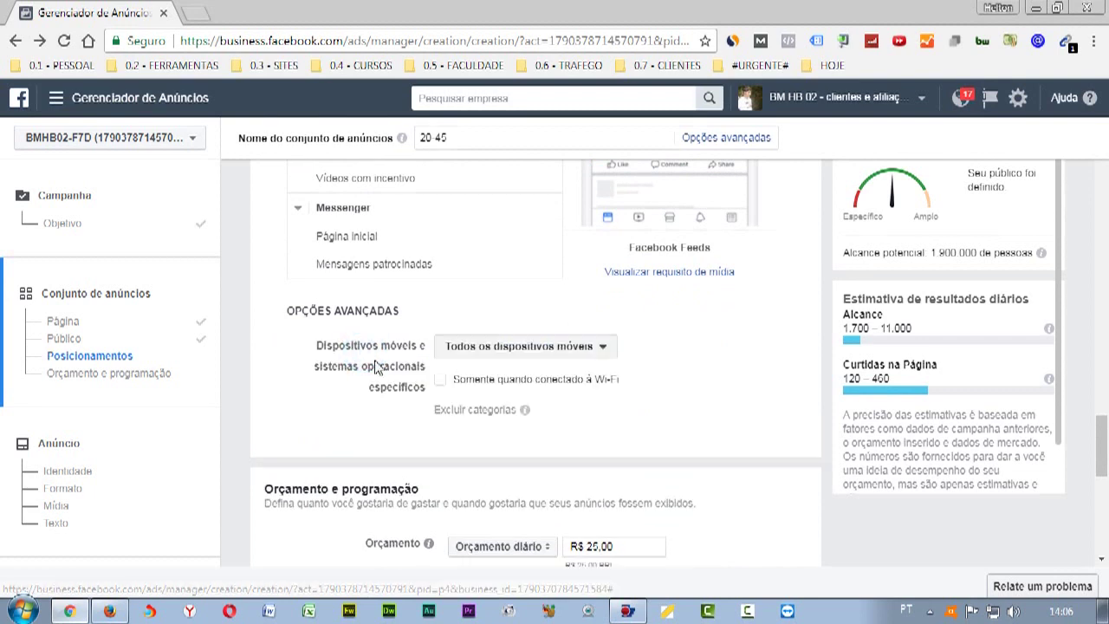
click(441, 381)
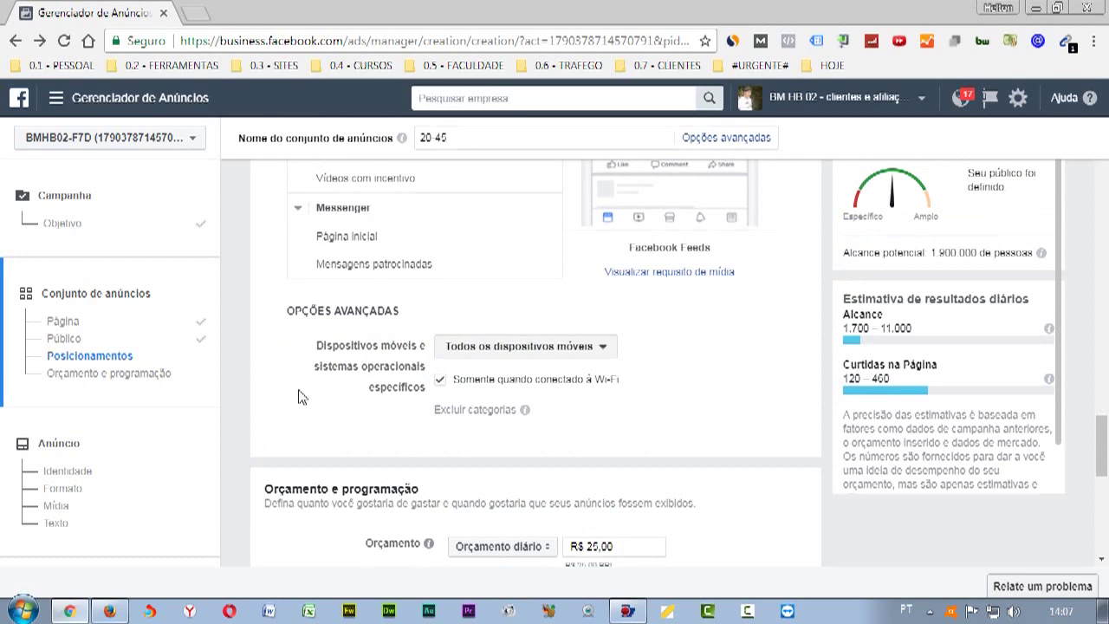
- Change the budget type to lifetime (Orçamento vitalício) and enter R$ 10,00 as the amount
scroll(304, 396, down, 2)
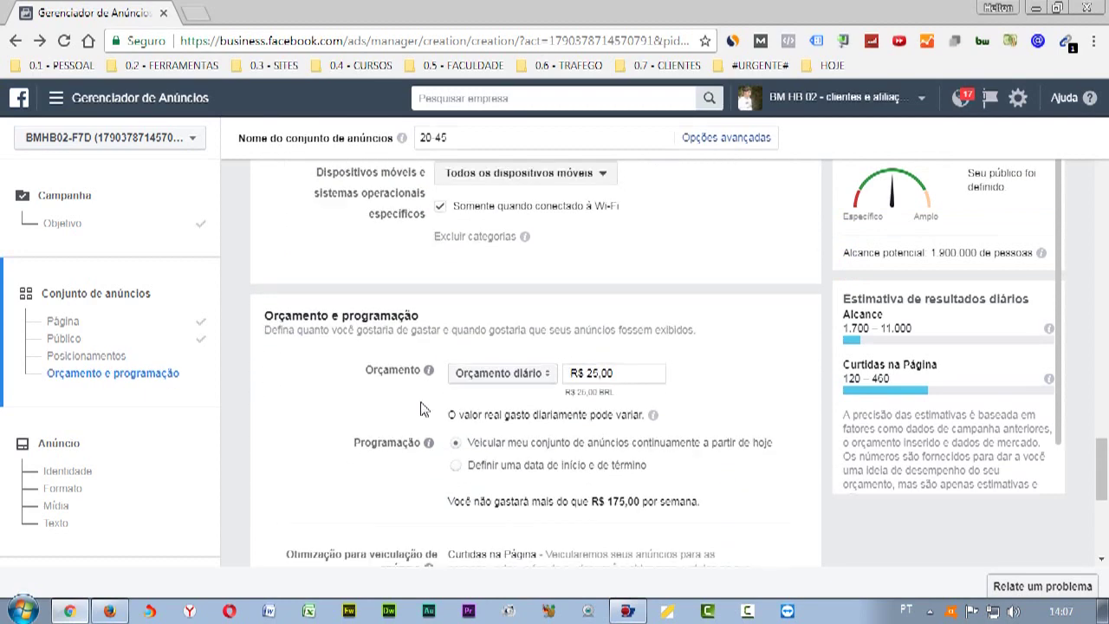
click(500, 378)
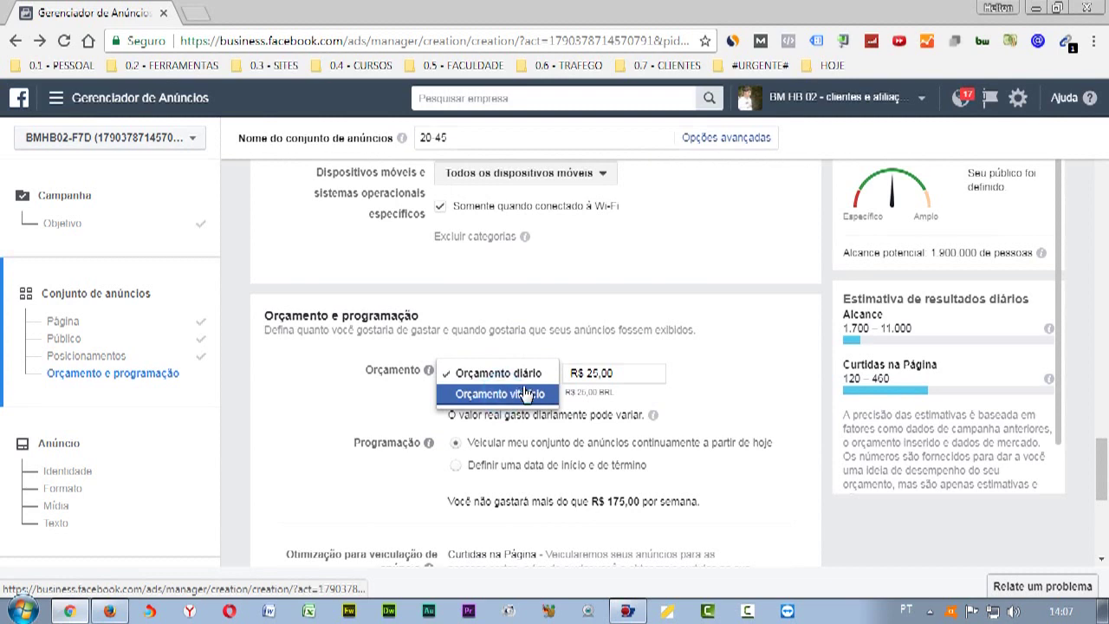
click(502, 394)
double_click(611, 374)
text(10,00)
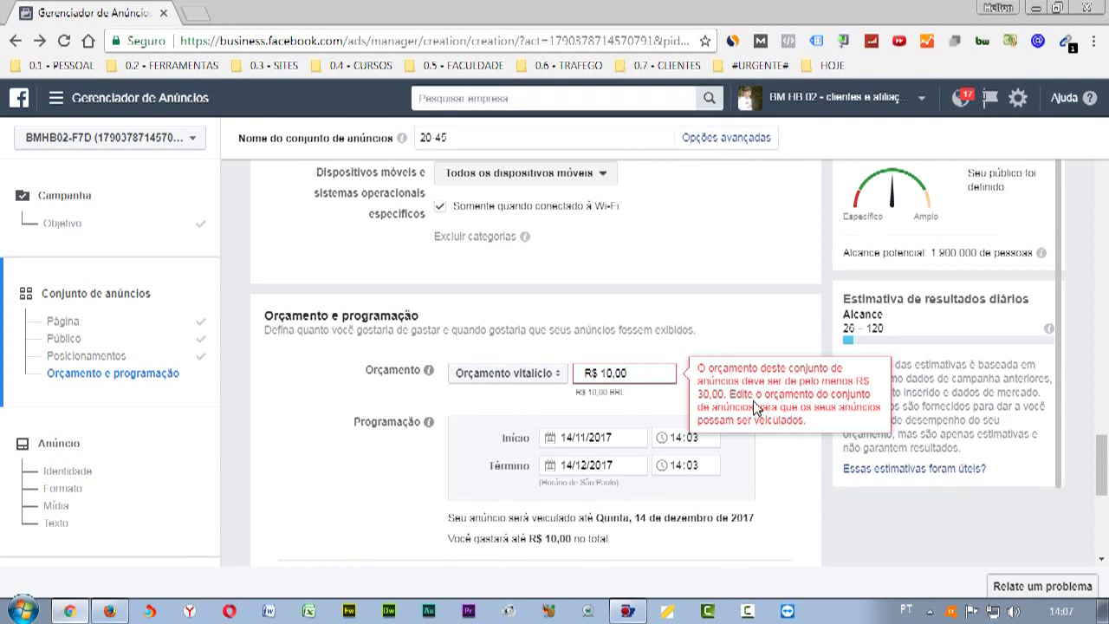
- Set the lifetime budget to R$ 30,00
click(644, 371)
text(30)
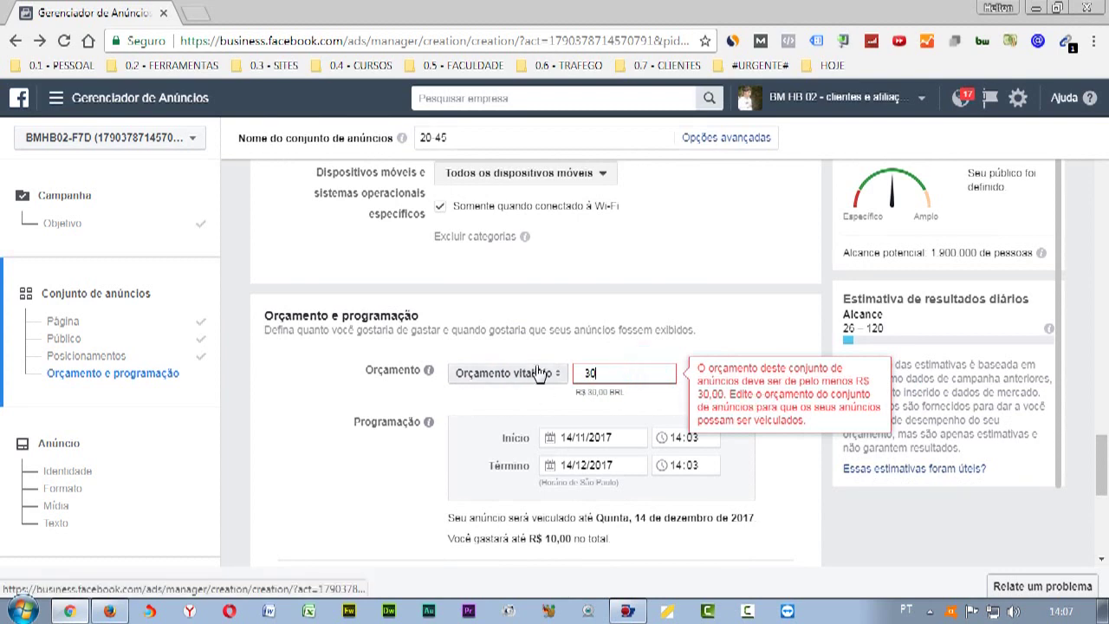
key(Tab)
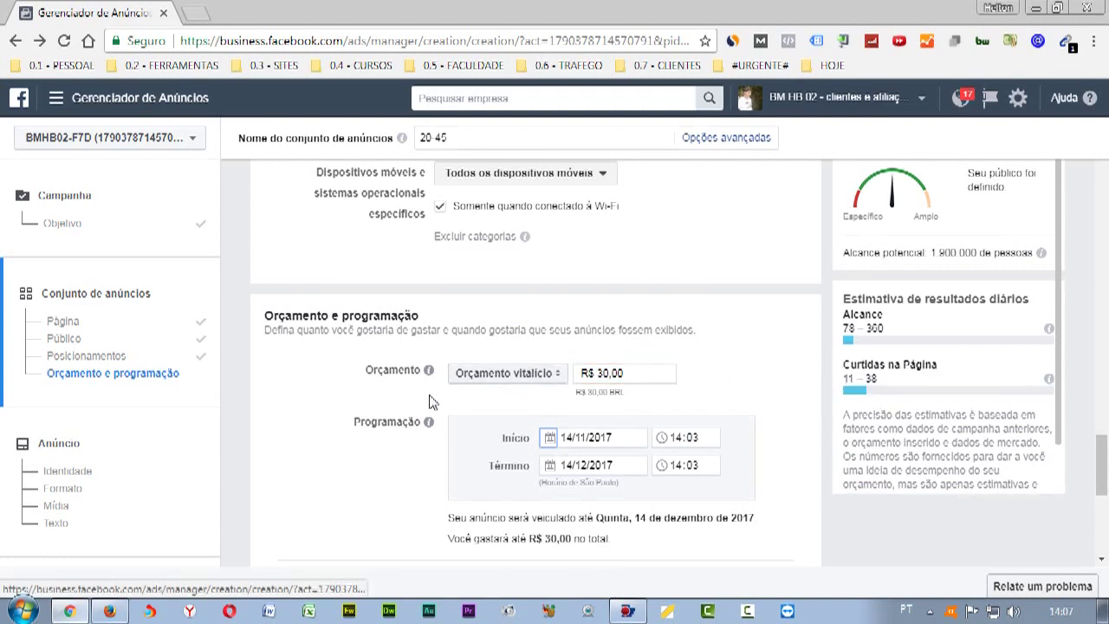
- Set the ad set's start time on 14/11/2017 to 14:15
scroll(468, 434, down, 1)
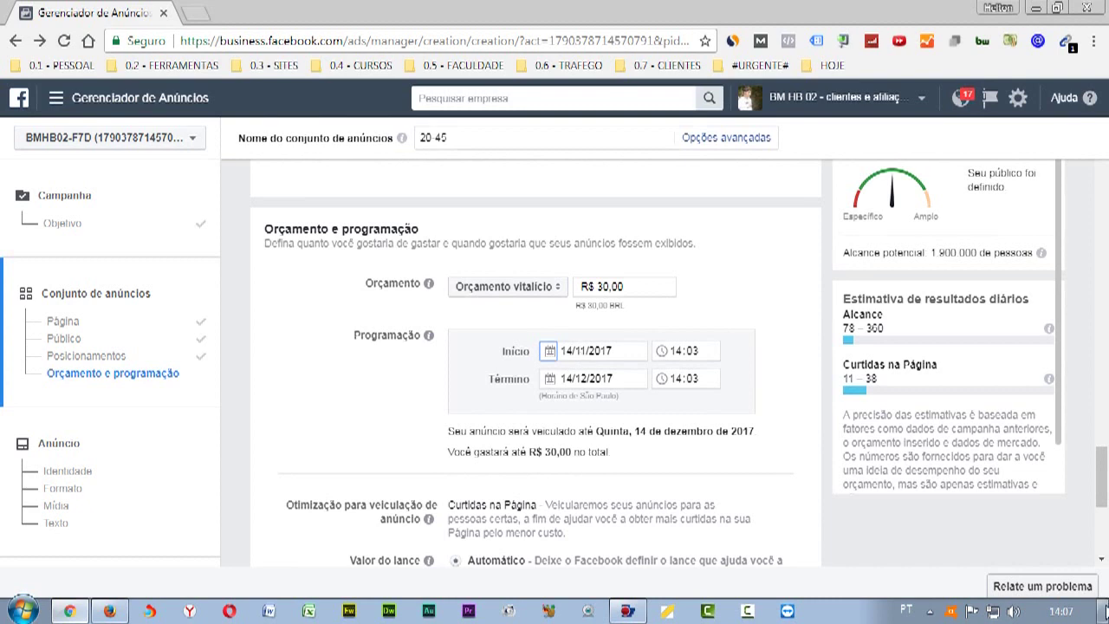
click(1061, 611)
click(1061, 611)
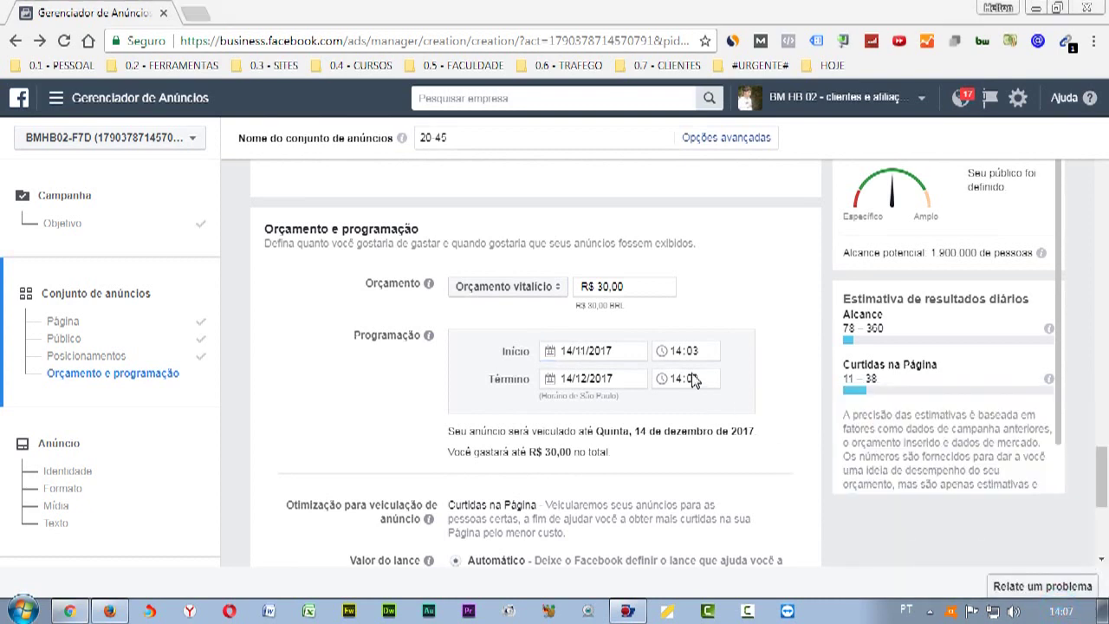
click(663, 351)
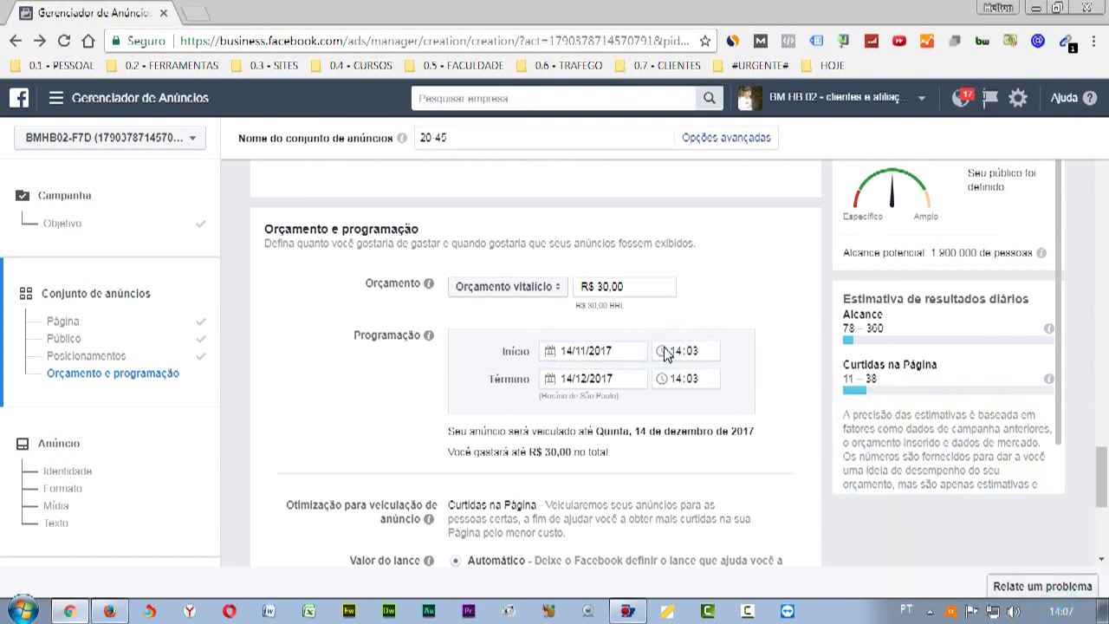
click(675, 356)
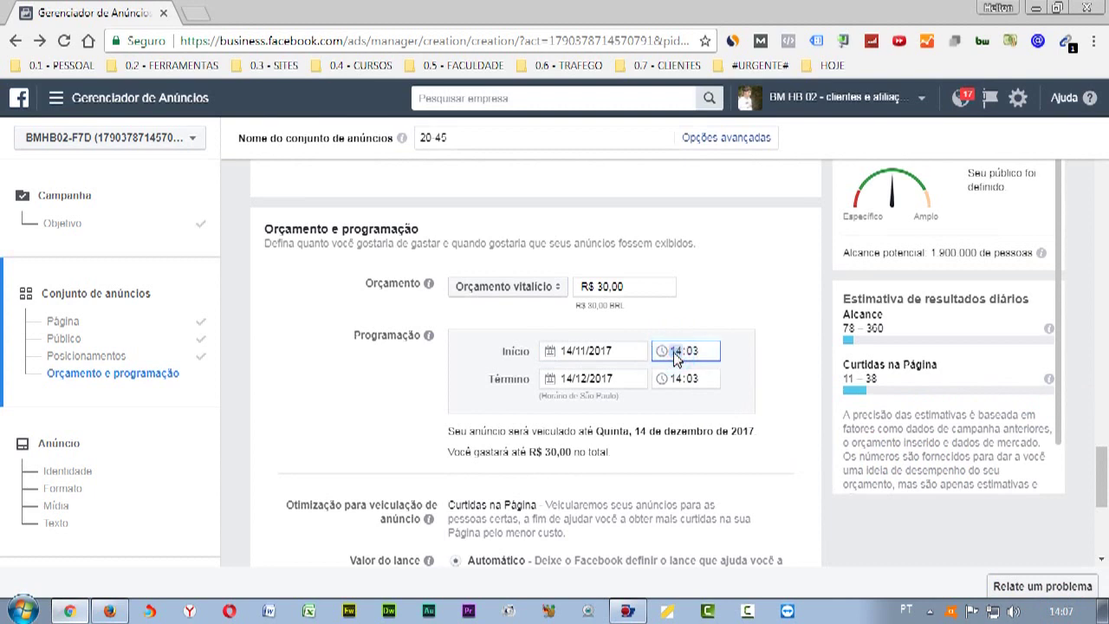
key(Up)
click(680, 358)
- Set the ad set's end date to 15/11/2017
click(551, 381)
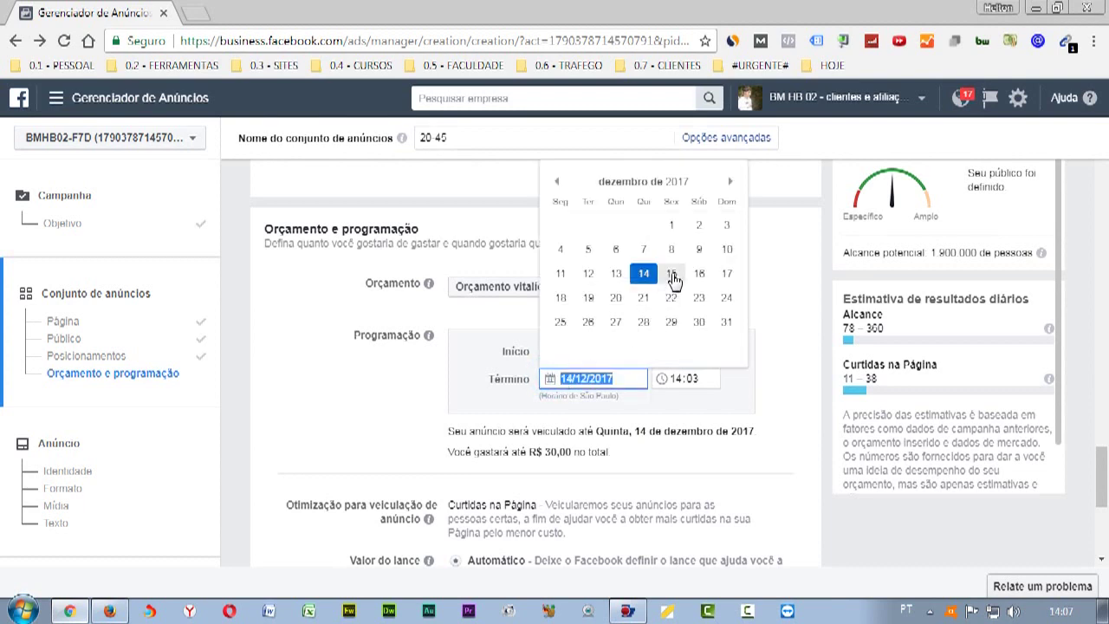
click(673, 274)
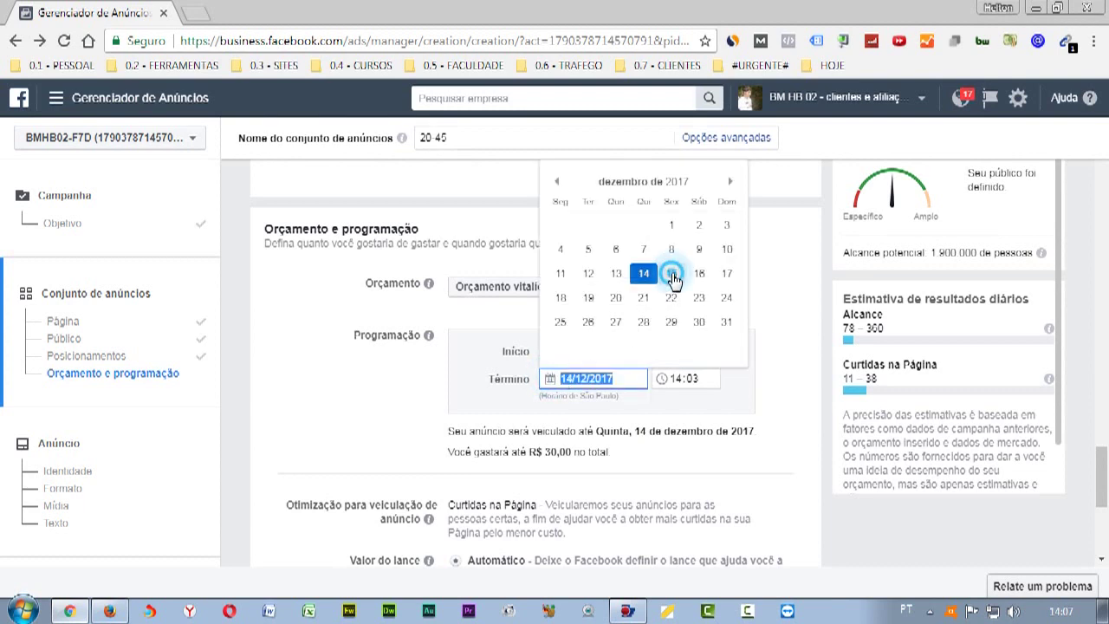
click(586, 379)
click(562, 414)
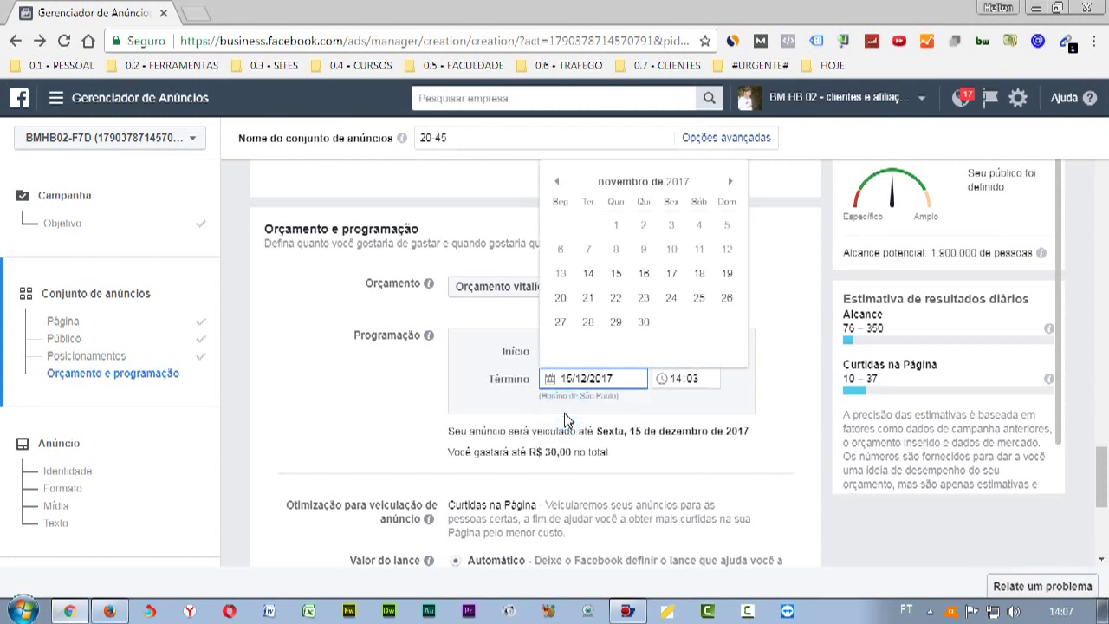
click(616, 274)
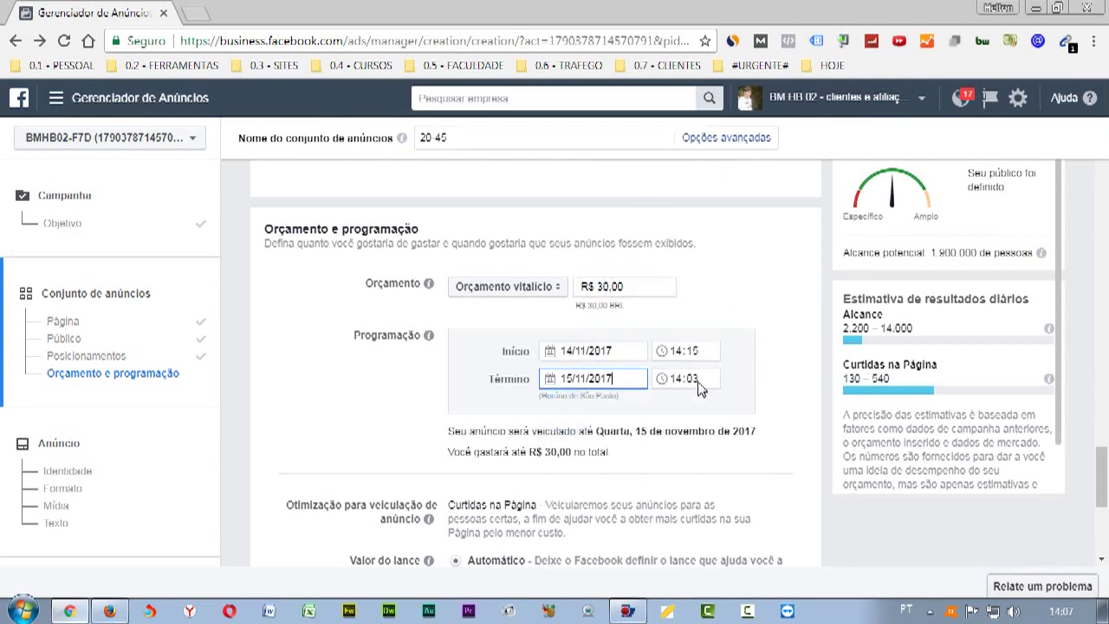
- Change the schedule's end date to 16/11/2017
click(594, 377)
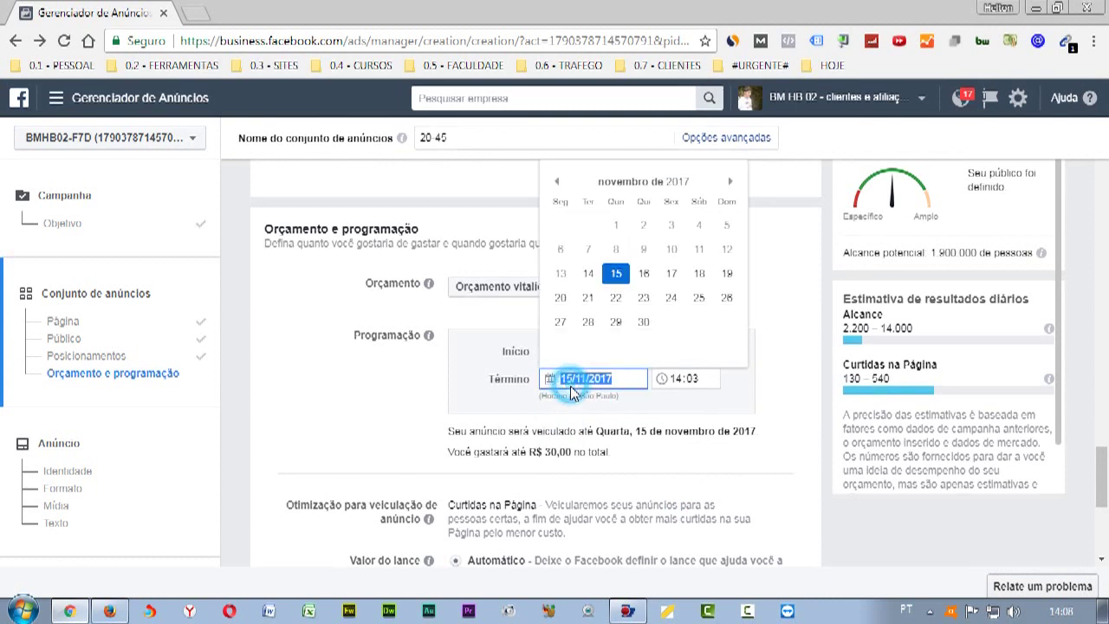
click(649, 276)
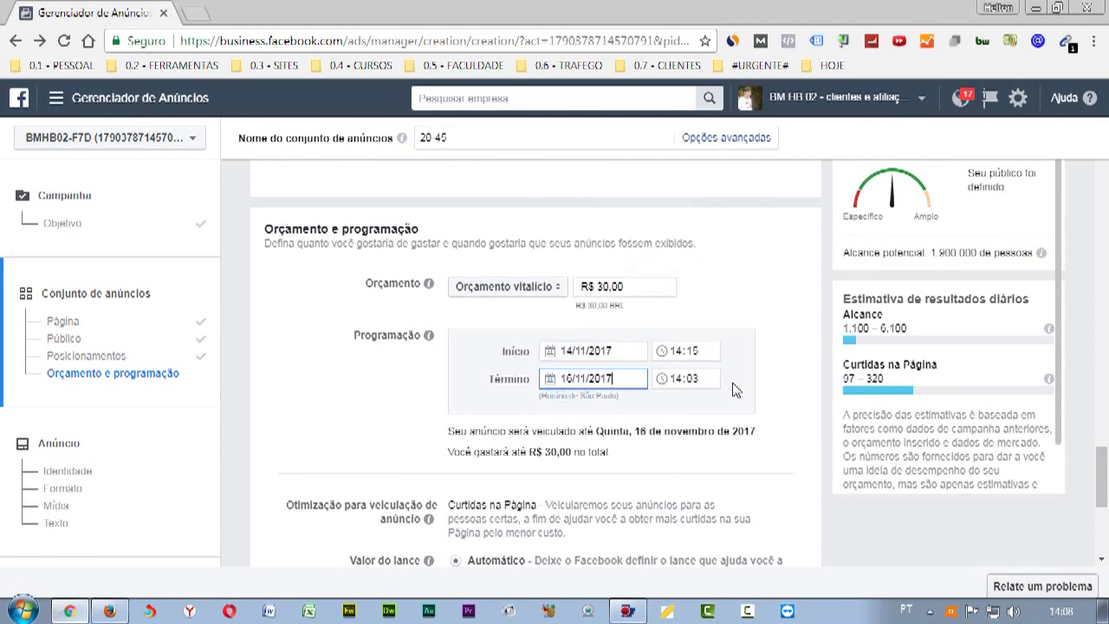
click(779, 383)
- Review the bid, billing and delivery options, leave them as they are, and continue to the ad setup
scroll(802, 378, down, 2)
scroll(802, 375, down, 1)
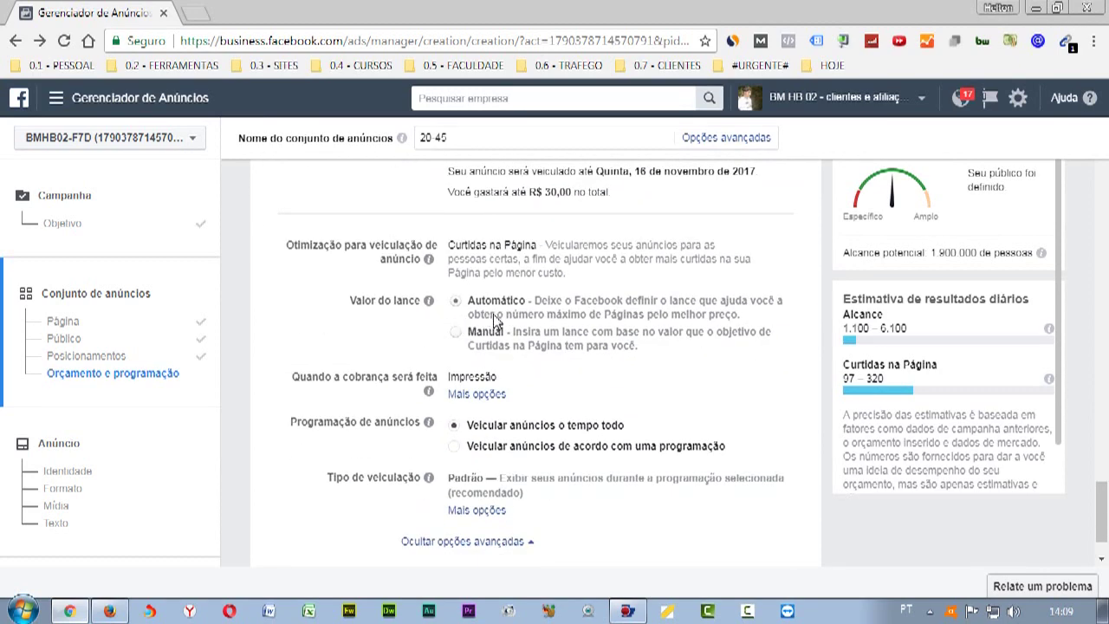
scroll(433, 331, down, 1)
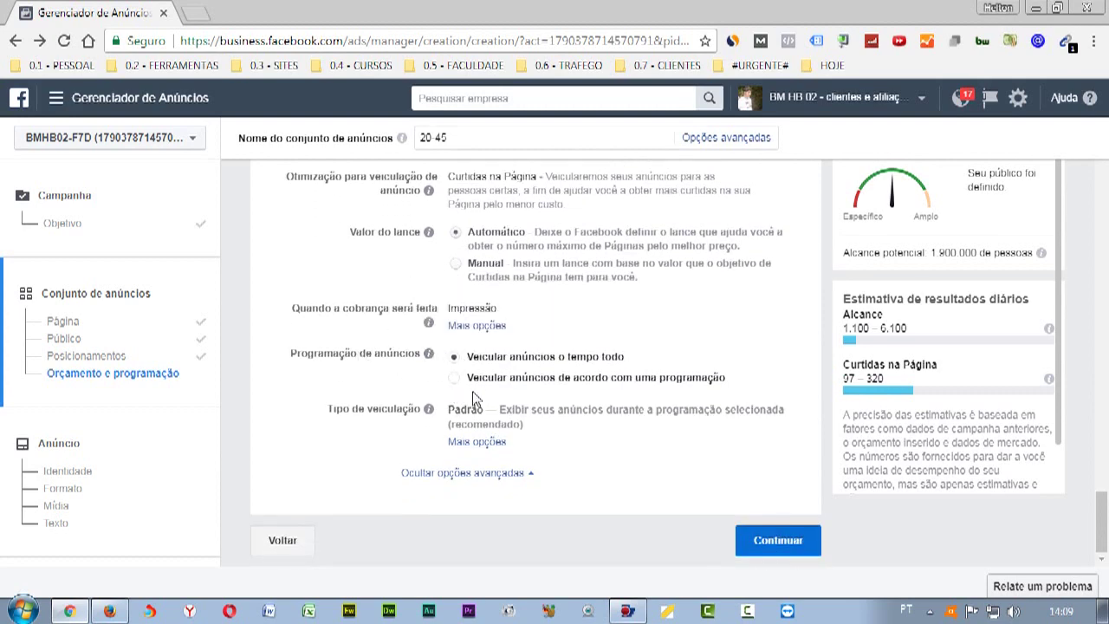
click(776, 541)
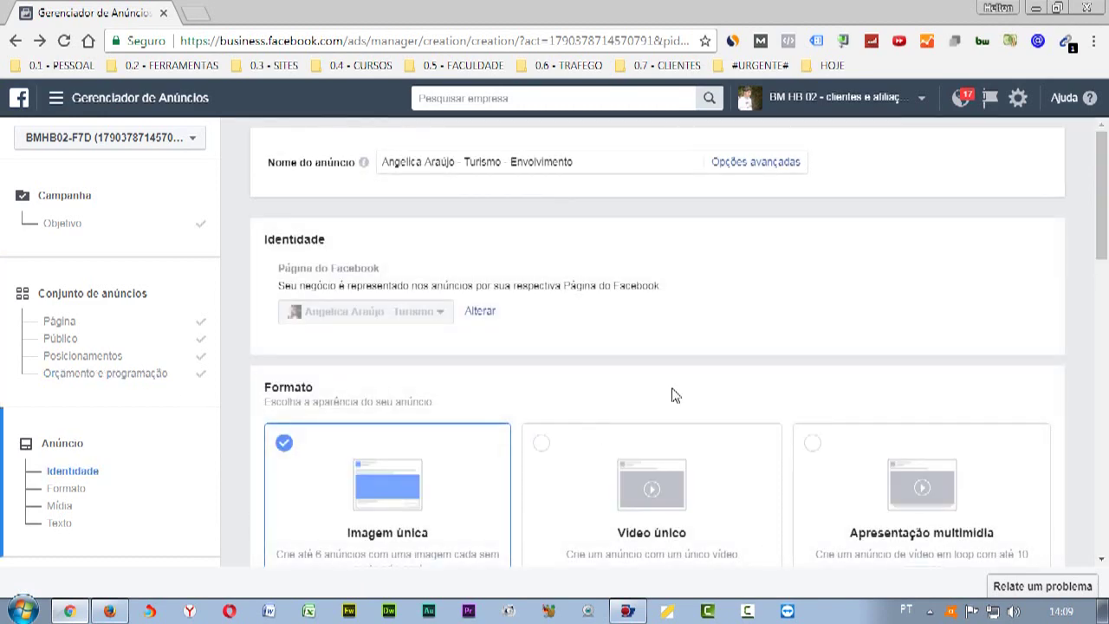
- Examine the ad's identity, format choices and image section
scroll(631, 374, down, 1)
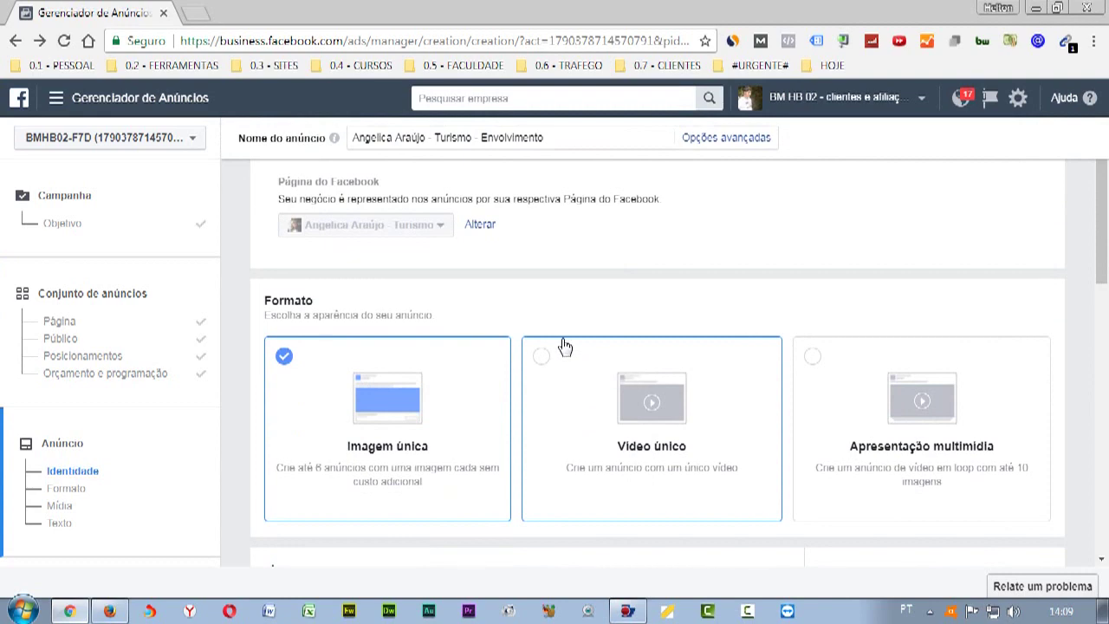
scroll(526, 314, up, 1)
scroll(526, 313, down, 3)
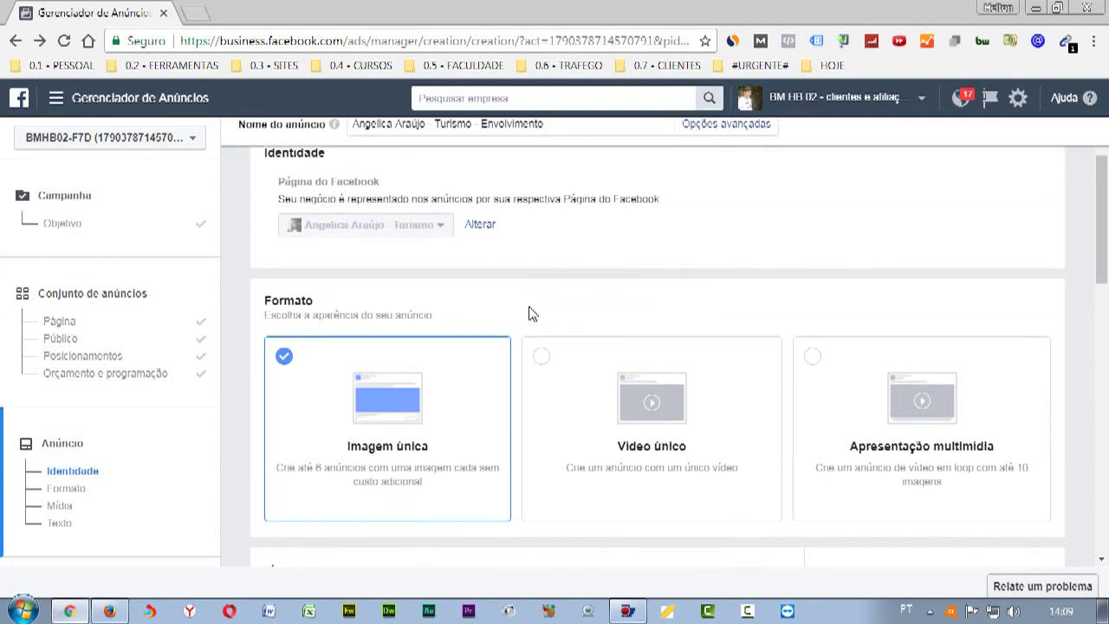
scroll(537, 312, up, 1)
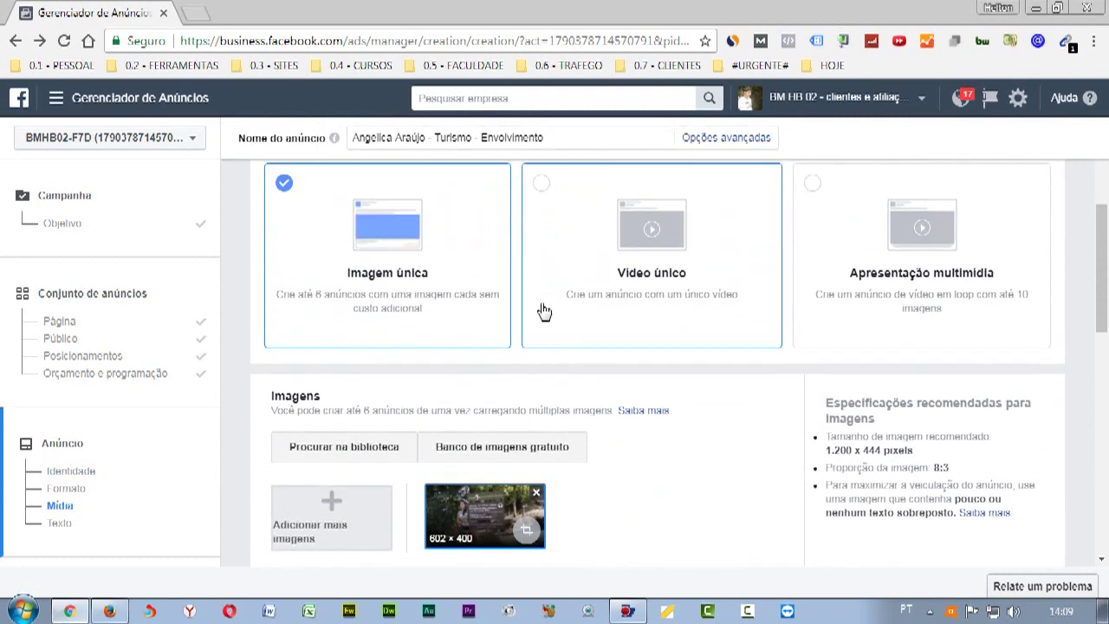
scroll(541, 311, up, 1)
scroll(540, 312, down, 2)
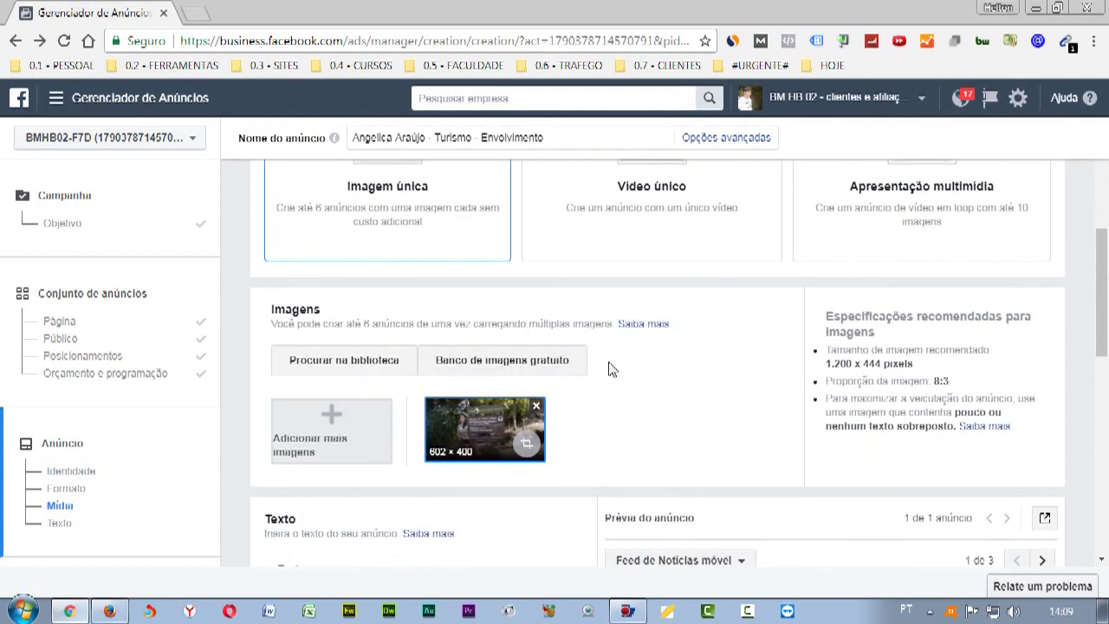
- Try the Vídeo único ad format, look at its video section, and switch back to Imagem única
scroll(625, 384, up, 1)
scroll(630, 381, up, 1)
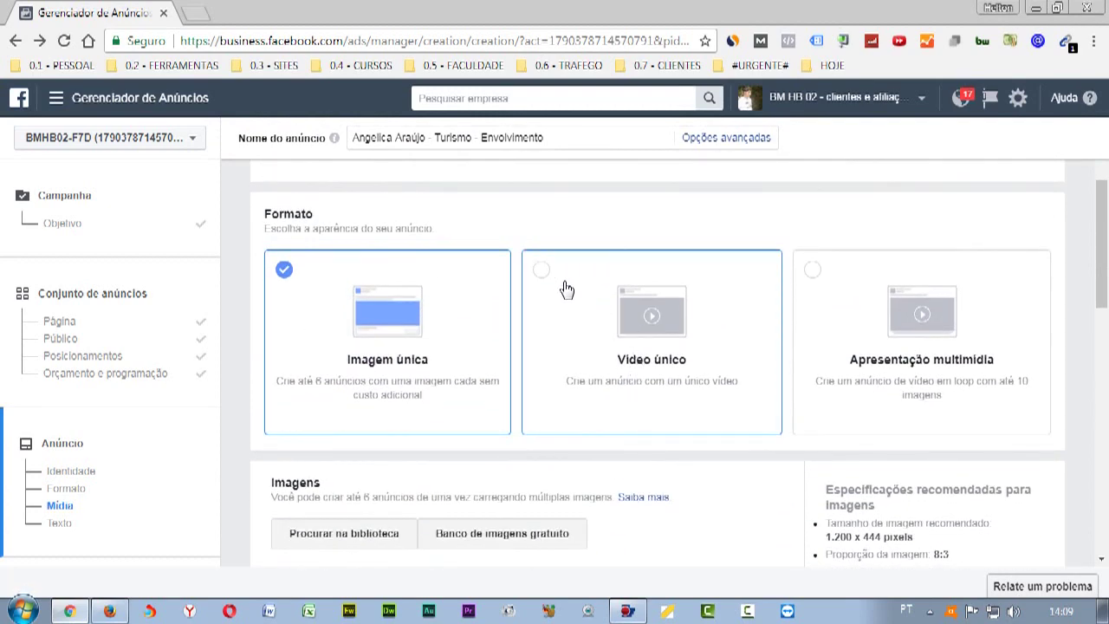
click(549, 279)
scroll(587, 375, down, 1)
scroll(590, 381, down, 2)
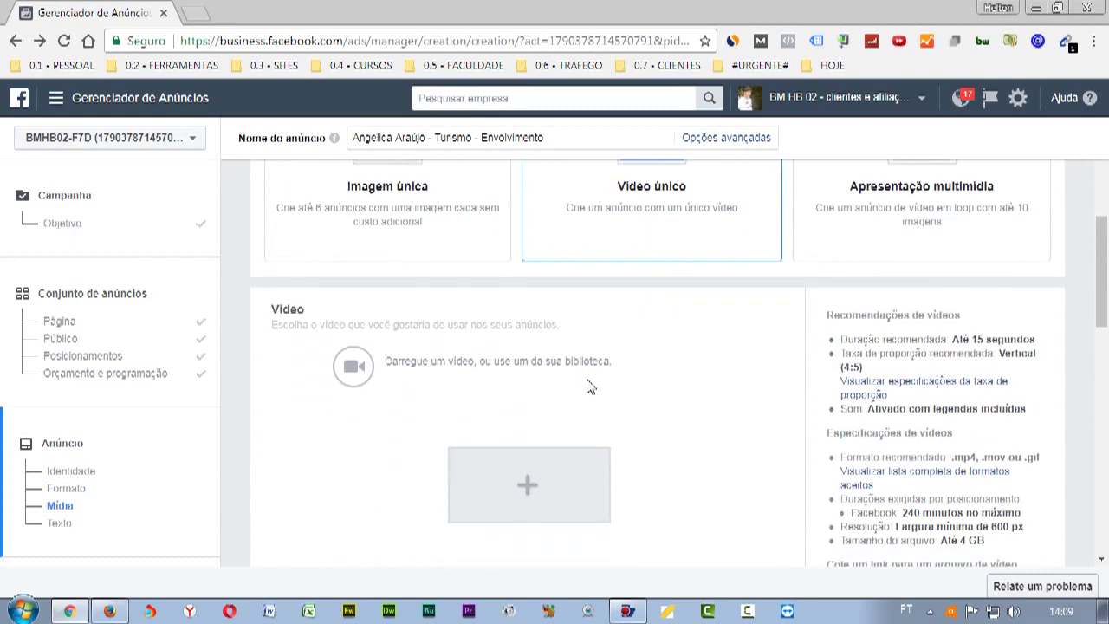
scroll(594, 408, up, 2)
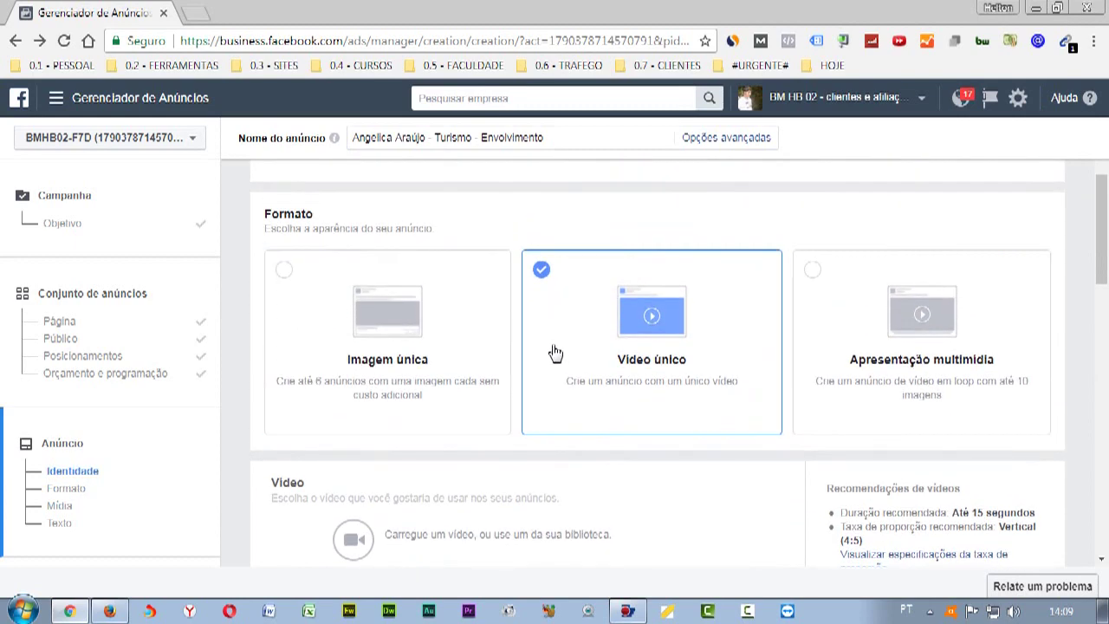
click(410, 317)
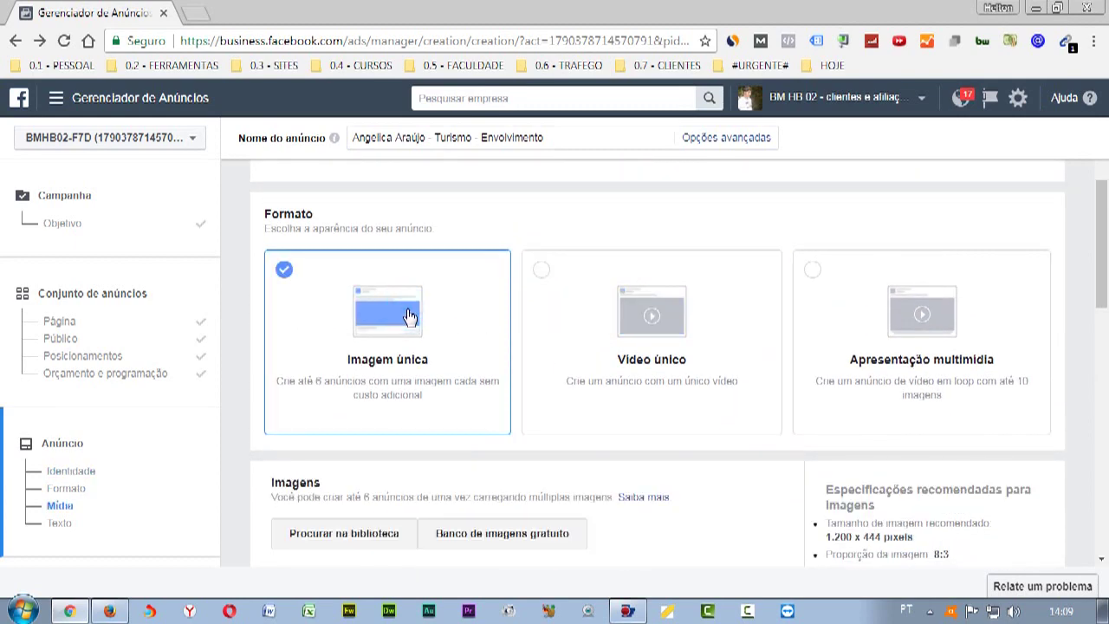
- Replace the ad's body text with "Fanpage de Turismo no RJ."
scroll(436, 344, down, 2)
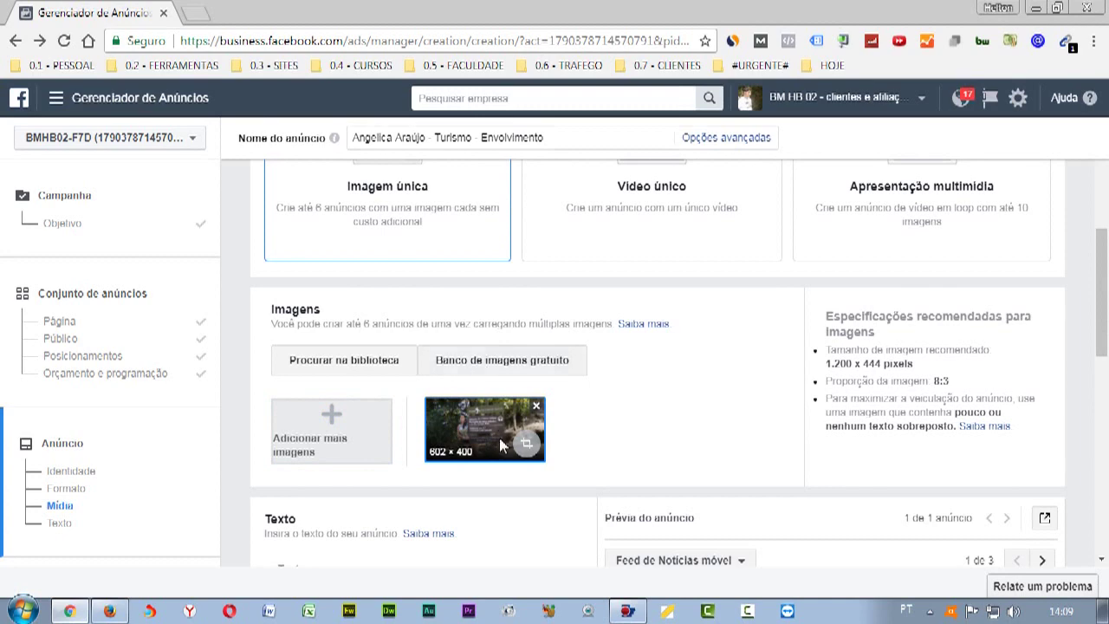
scroll(477, 476, down, 2)
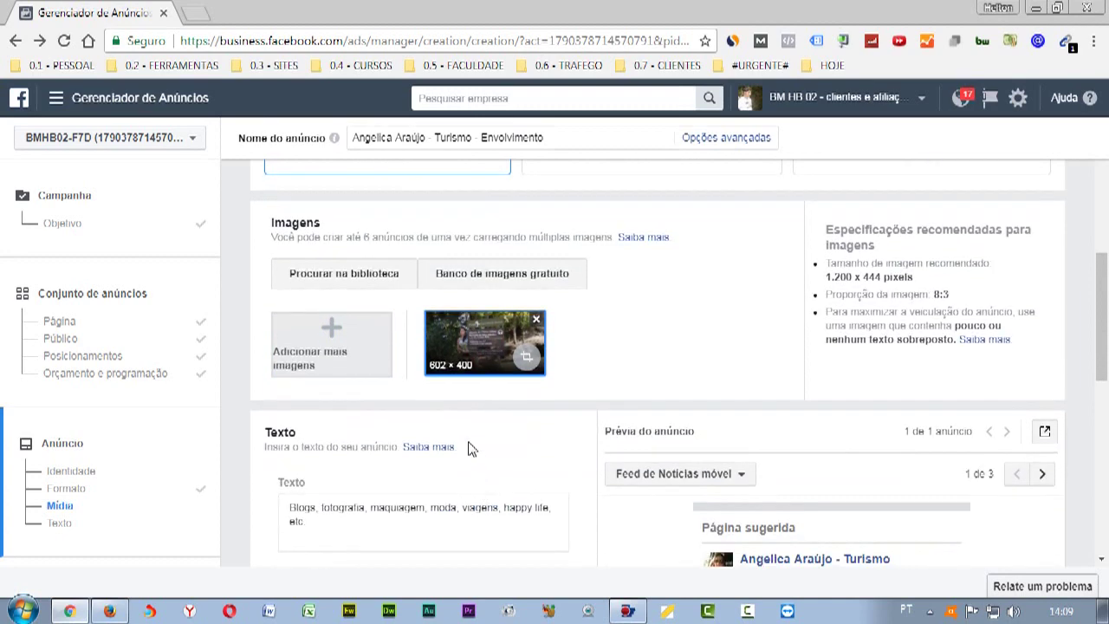
scroll(460, 437, down, 3)
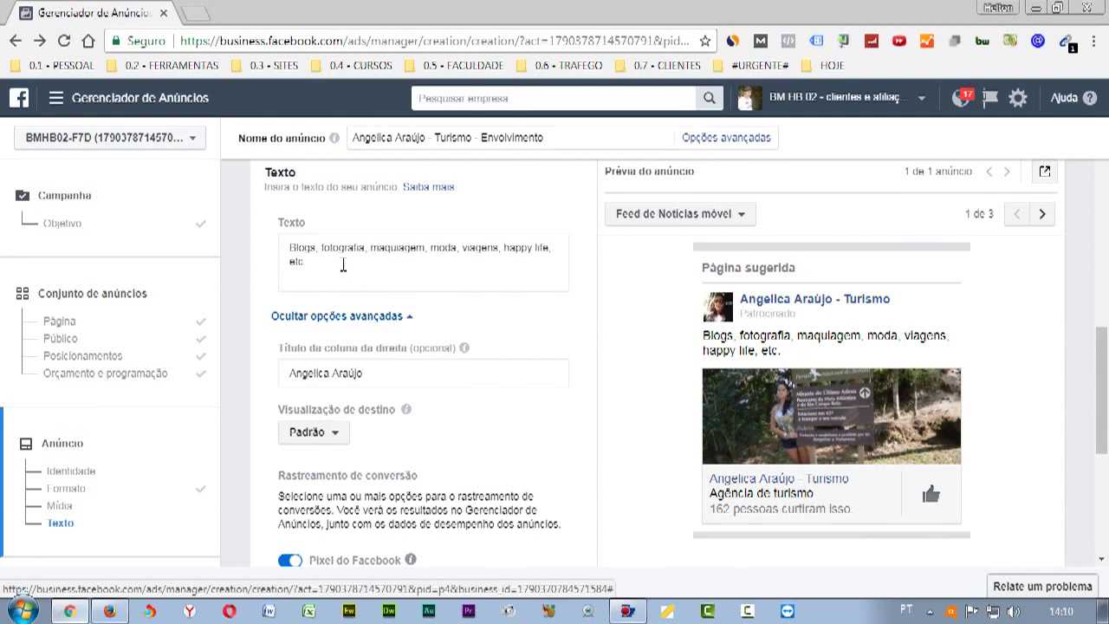
double_click(337, 248)
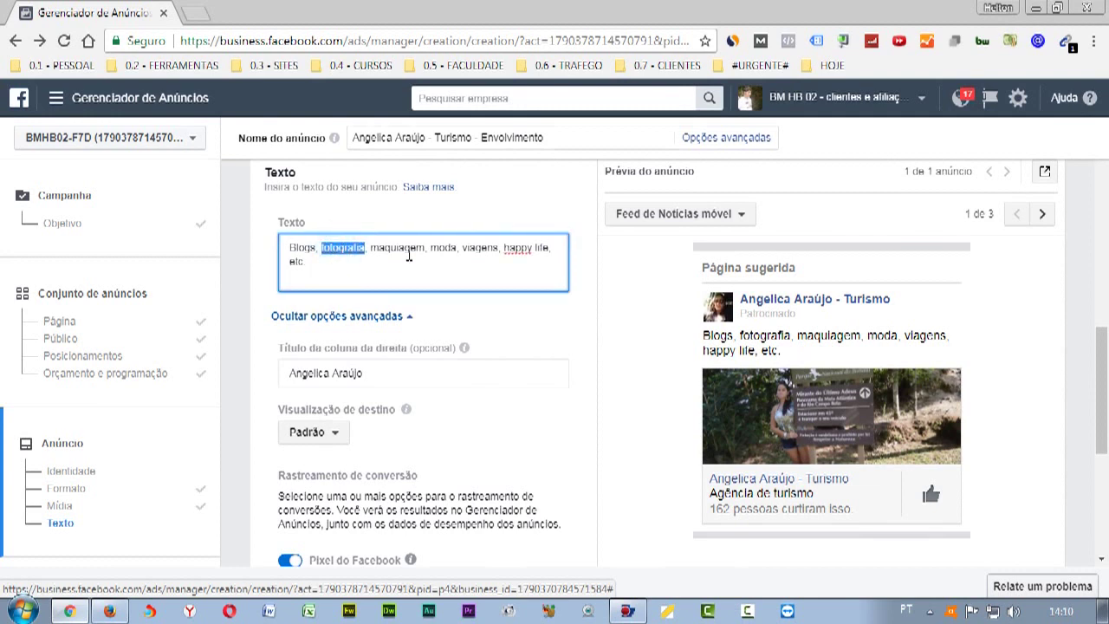
key(ctrl+shift+Right)
key(ctrl+shift+Right)
key(ctrl+shift+Right)
key(ctrl+shift+Right)
key(ctrl+shift+Right)
key(ctrl+shift+Right)
key(ctrl+shift+Right)
key(BackSpace)
key(BackSpace)
key(BackSpace)
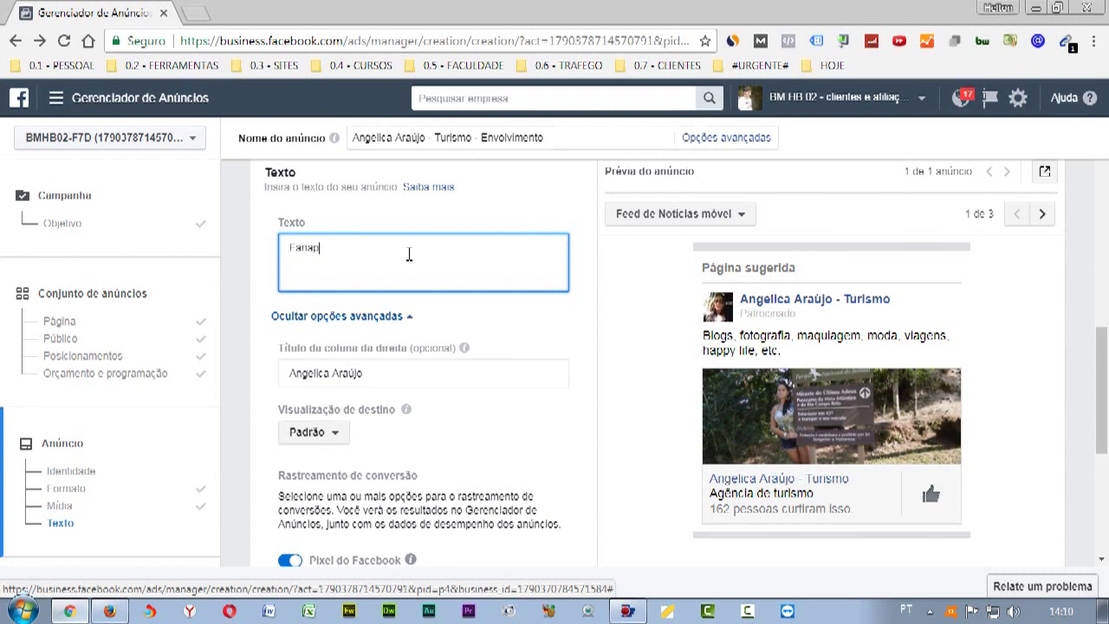
text(Fanpage de Turismo no RJ)
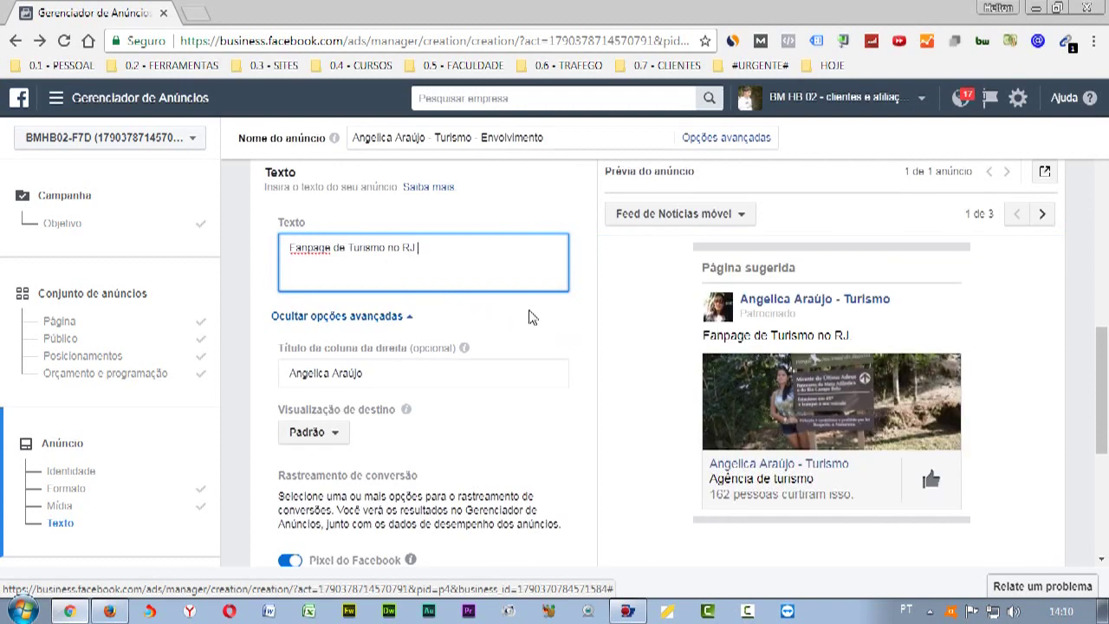
- Look over the advanced options and turn off Facebook Pixel conversion tracking for the ad
scroll(525, 317, down, 2)
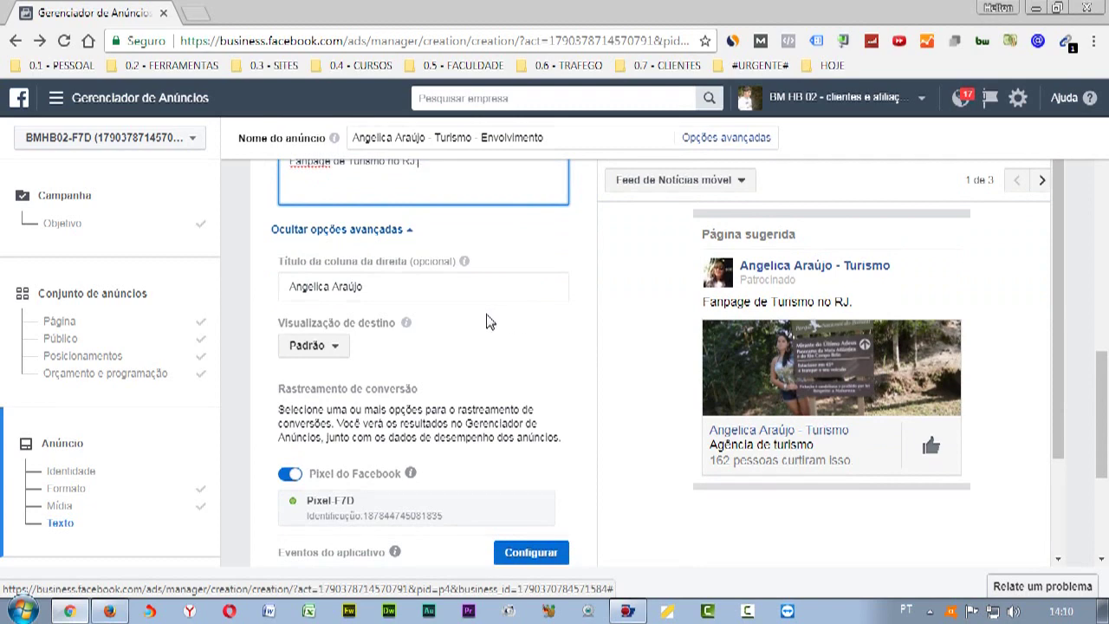
scroll(564, 328, down, 2)
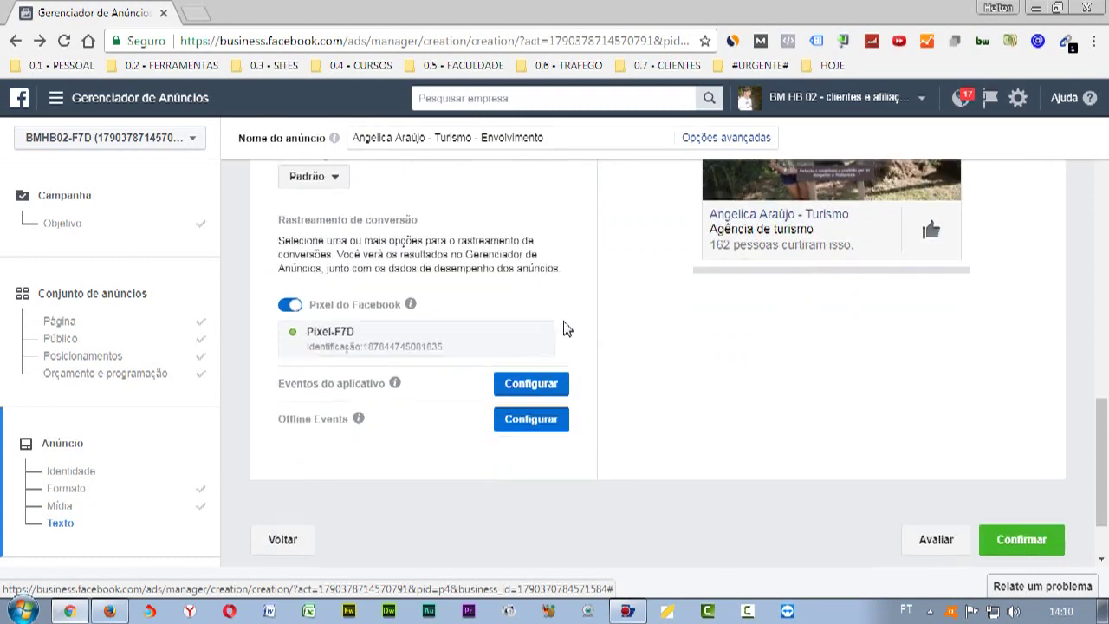
scroll(564, 329, up, 2)
scroll(513, 312, up, 1)
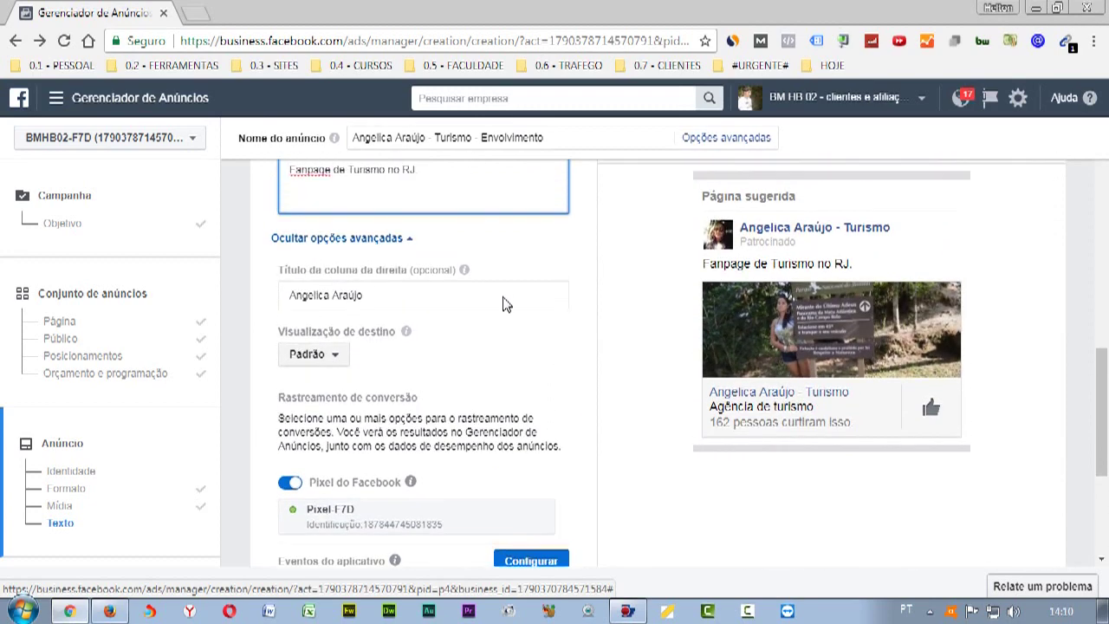
scroll(429, 373, down, 1)
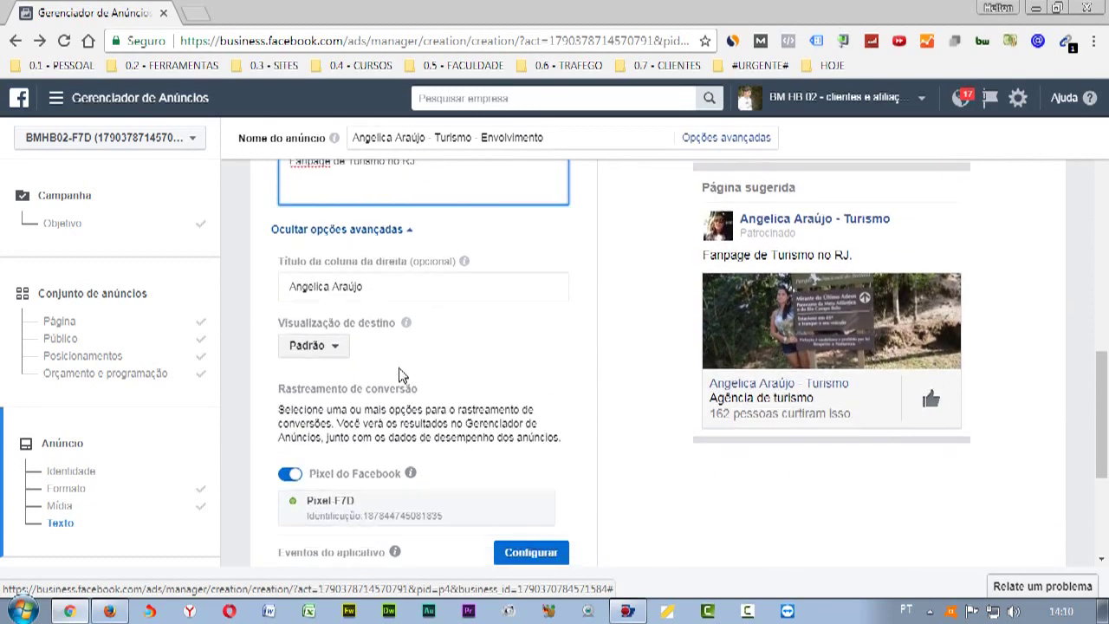
scroll(376, 355, down, 1)
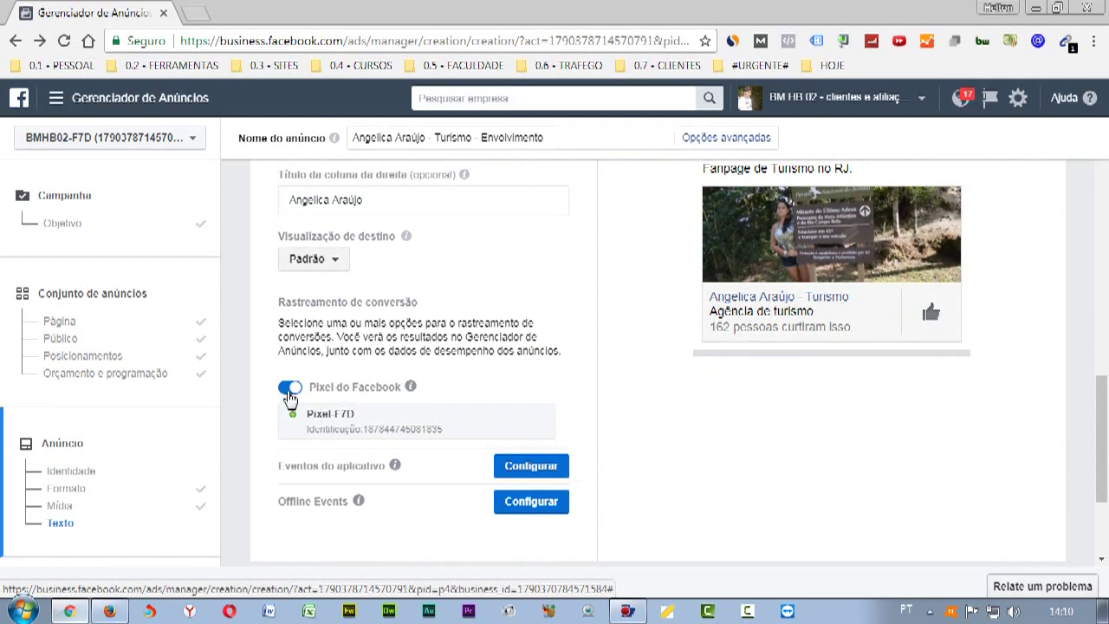
click(290, 387)
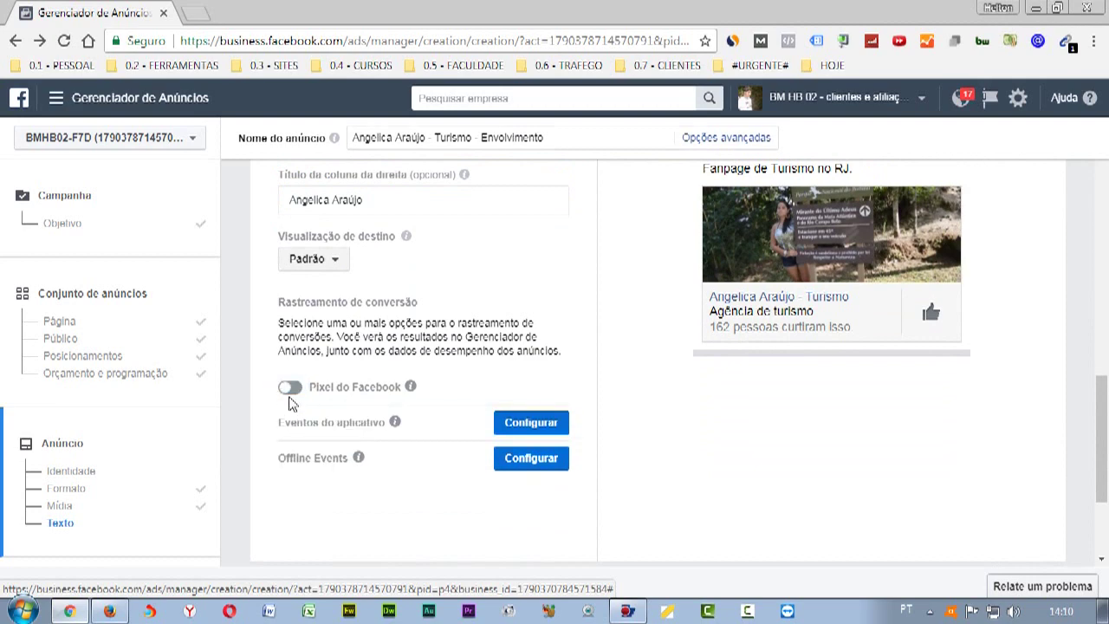
click(291, 392)
click(292, 394)
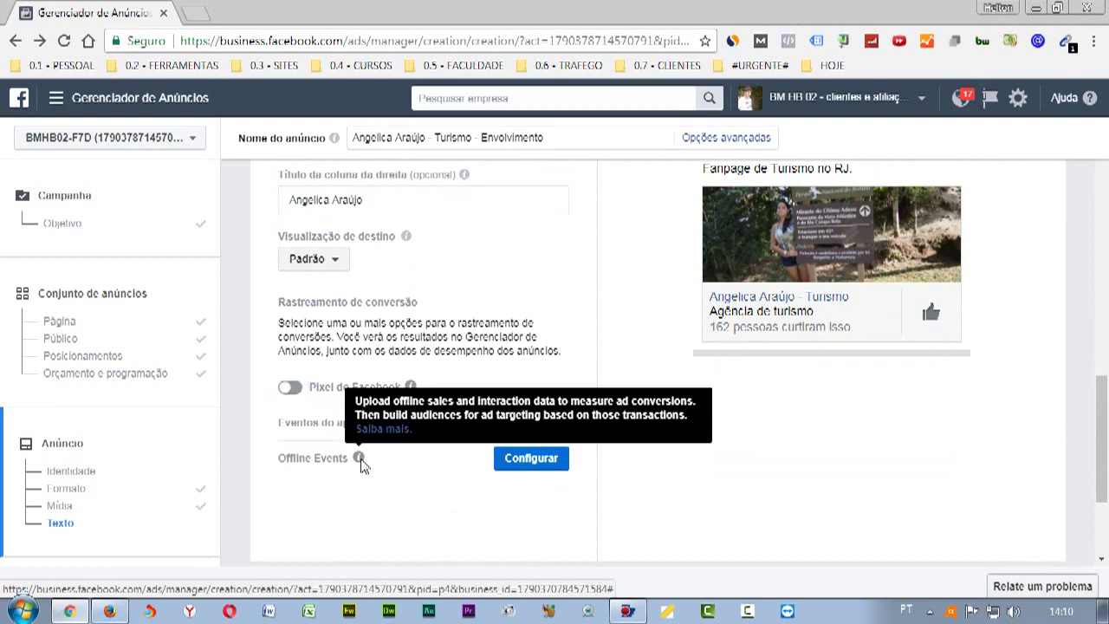
- Review the ad's text, mobile feed preview and tracking settings through to the terms for confirming it
scroll(362, 463, down, 2)
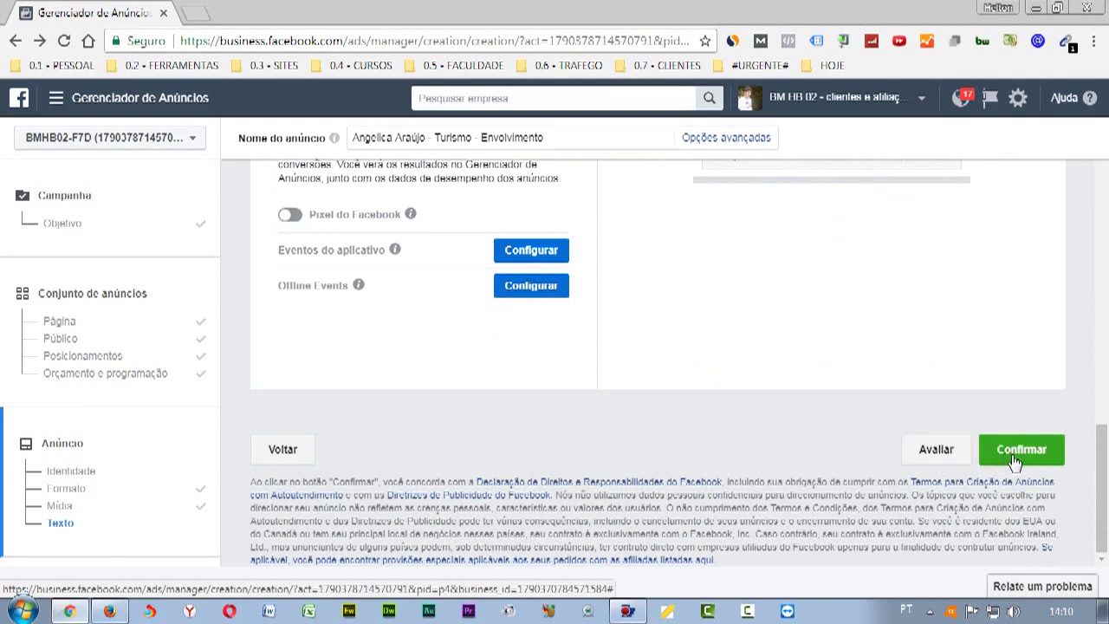
scroll(830, 437, up, 1)
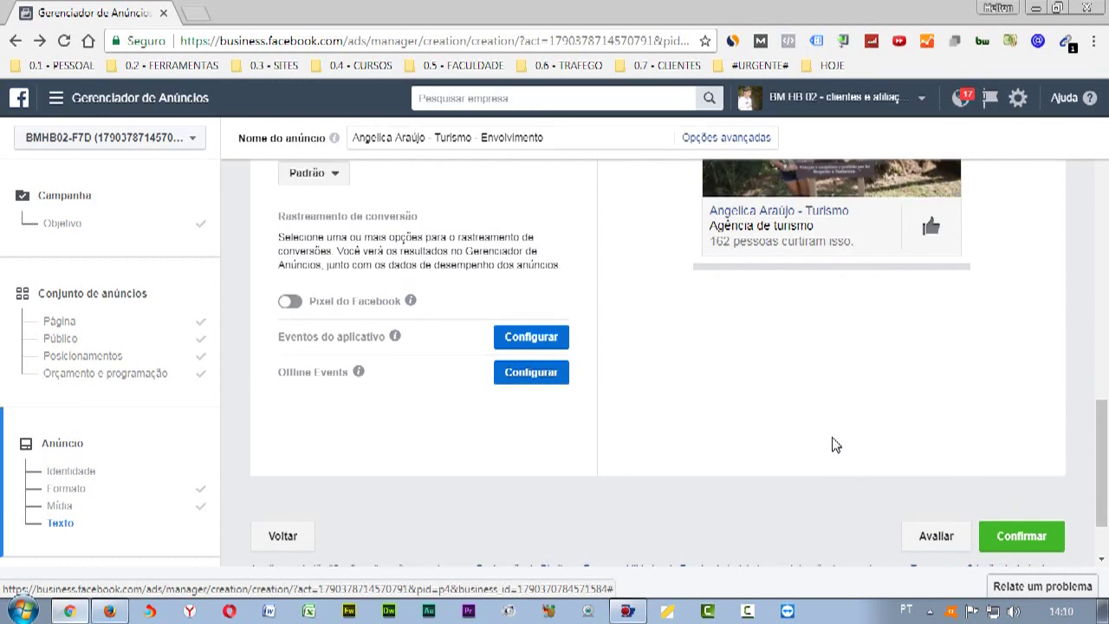
scroll(766, 491, up, 3)
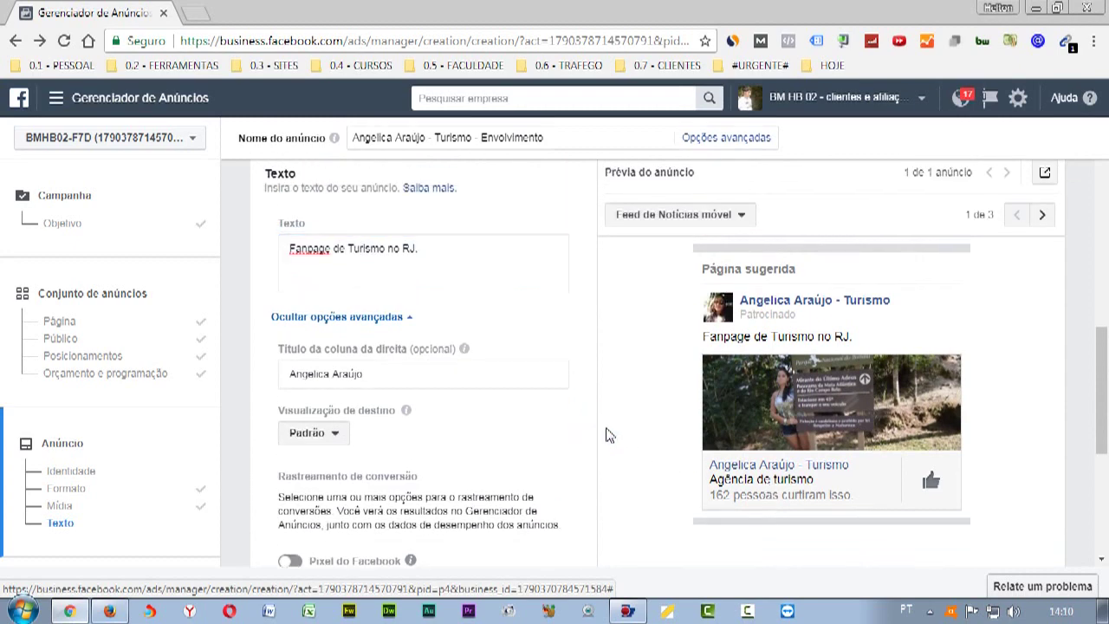
scroll(607, 436, down, 1)
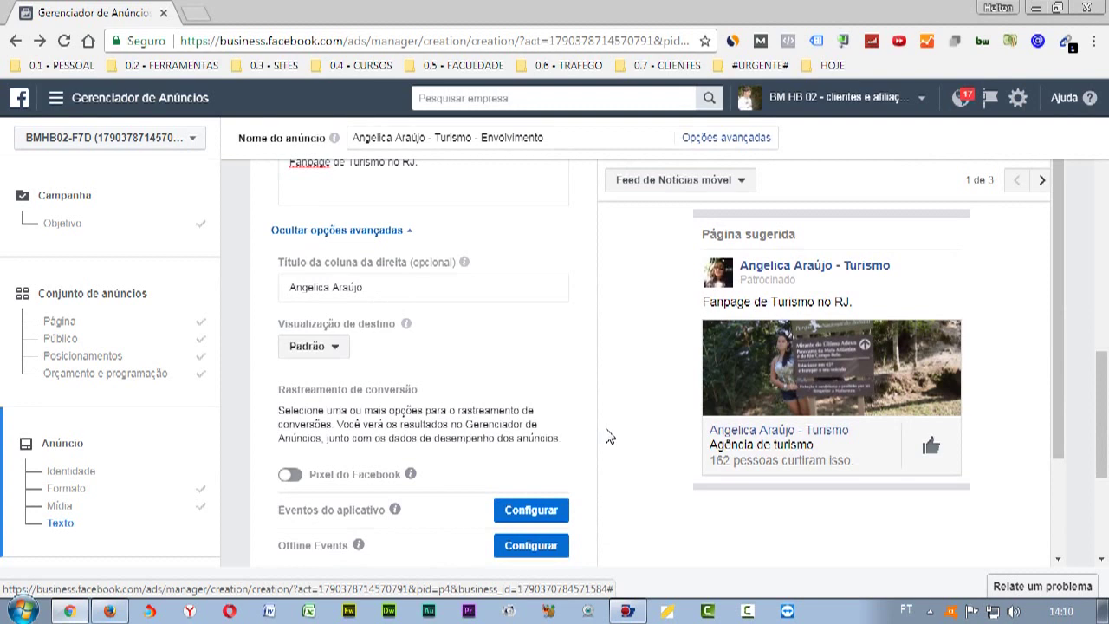
scroll(607, 436, down, 2)
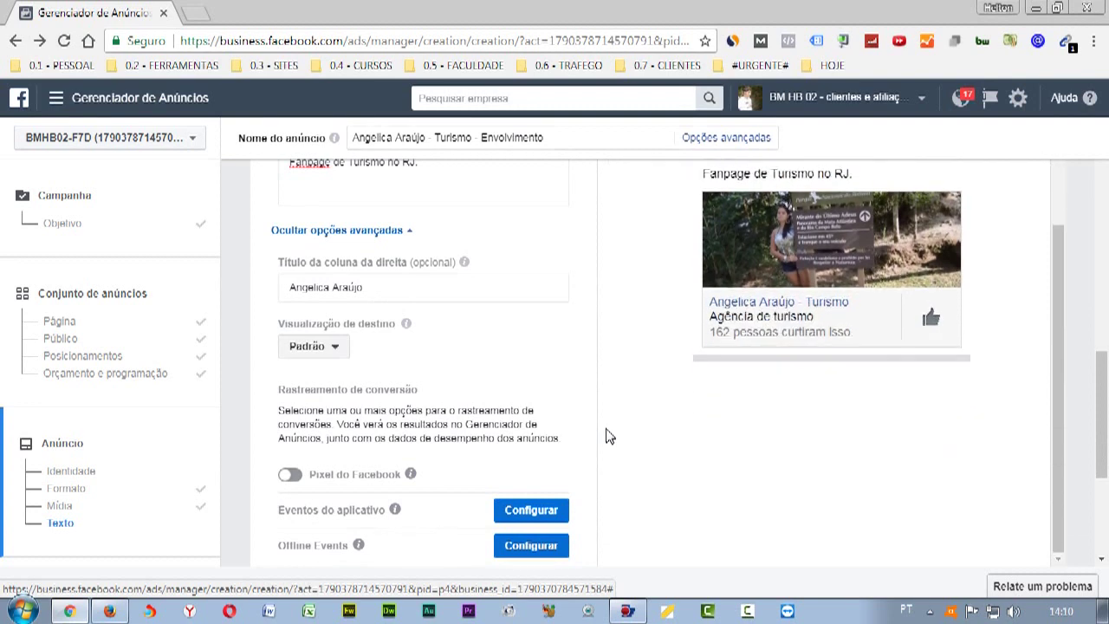
scroll(663, 404, down, 3)
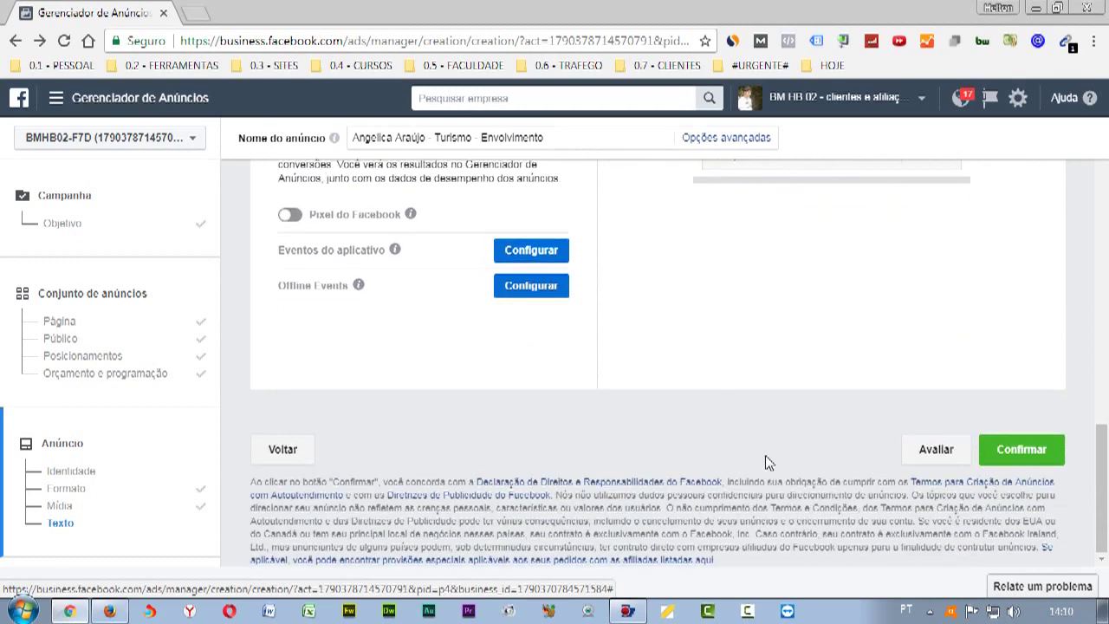